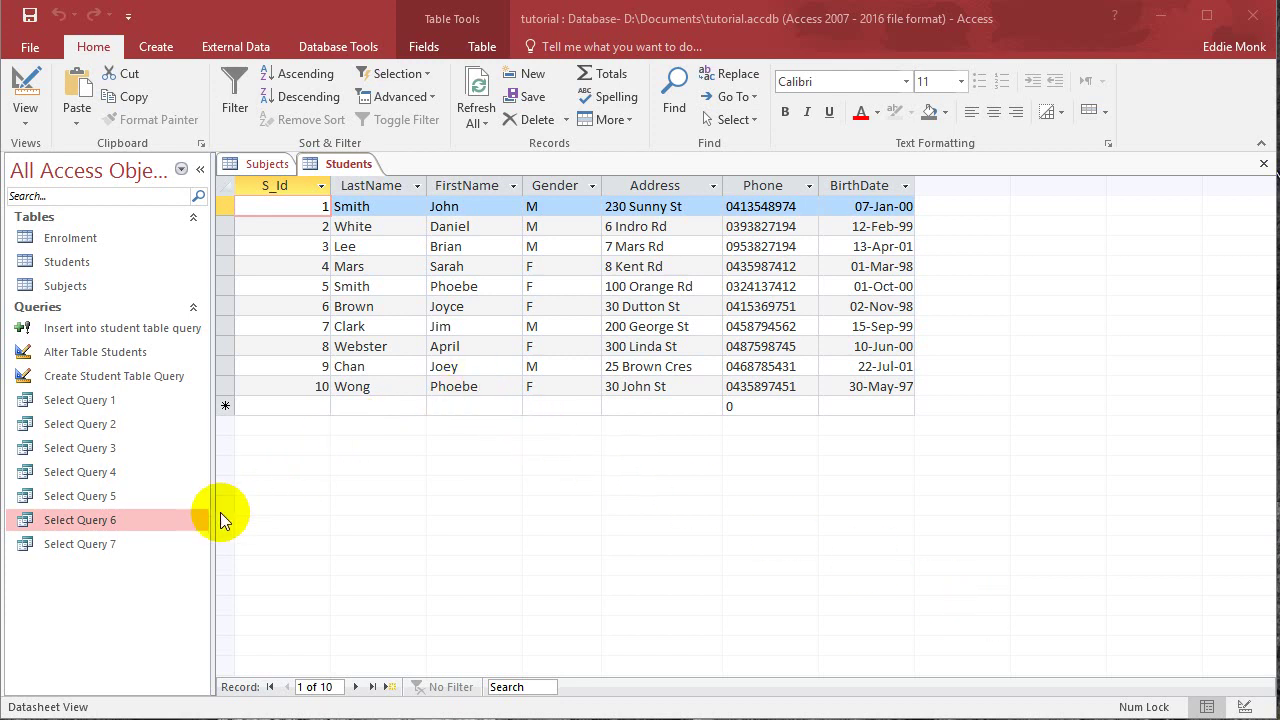
Open Select Query 7 in Datasheet view to show its two students aged 18.
left_click(125, 543)
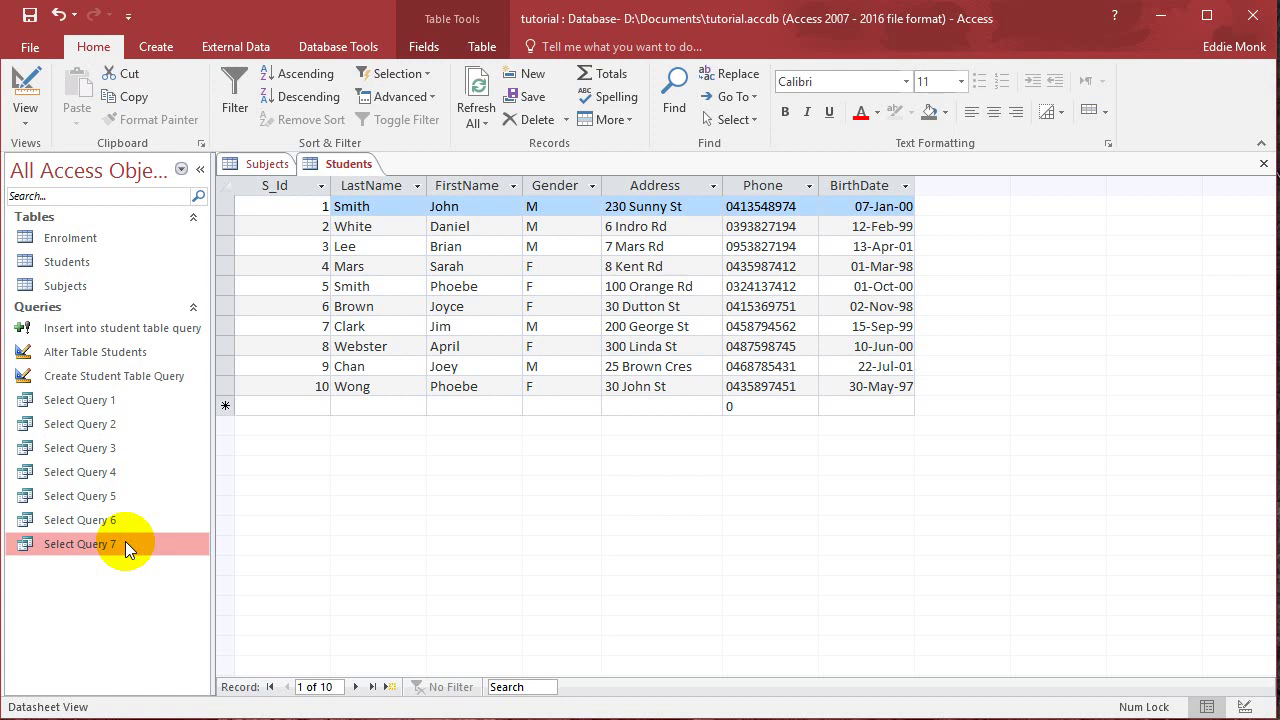
double_click(93, 546)
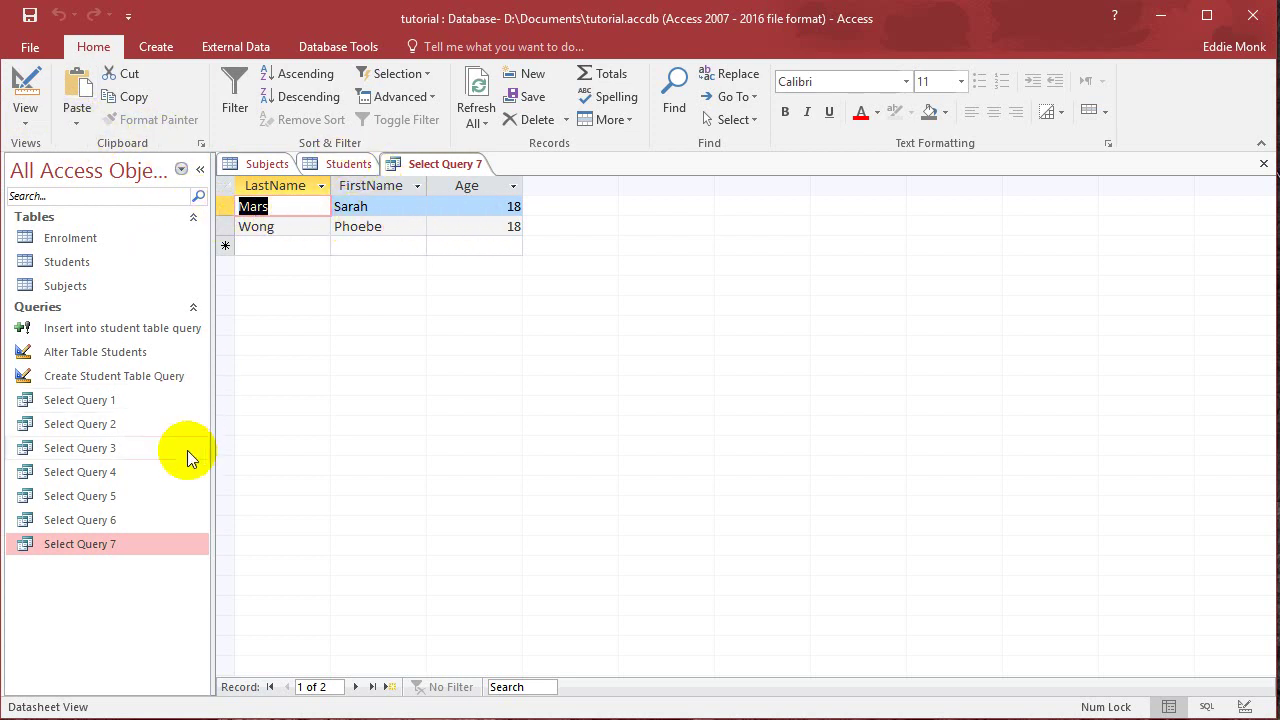
Copy Select Query 7 and paste it as a new query named 'Select Query 8'.
right_click(86, 547)
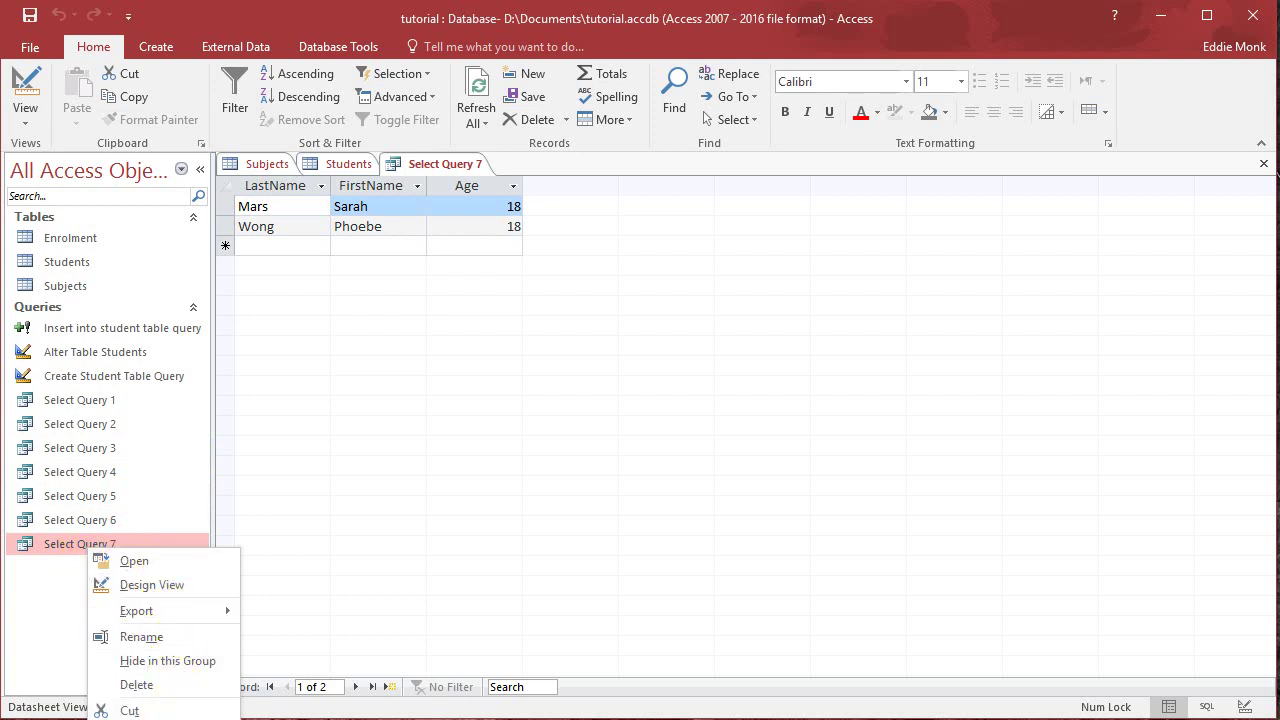
left_click(129, 711)
right_click(90, 585)
left_click(137, 692)
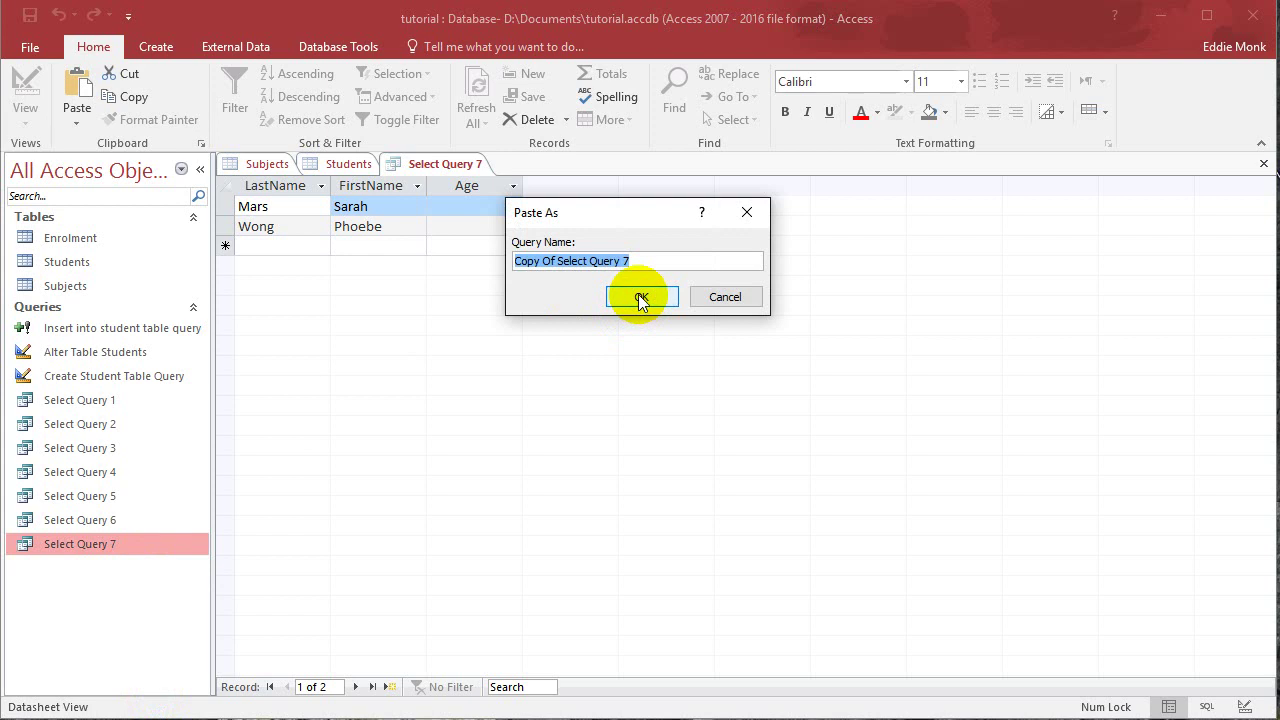
key("BackSpace")
type("Select Query ")
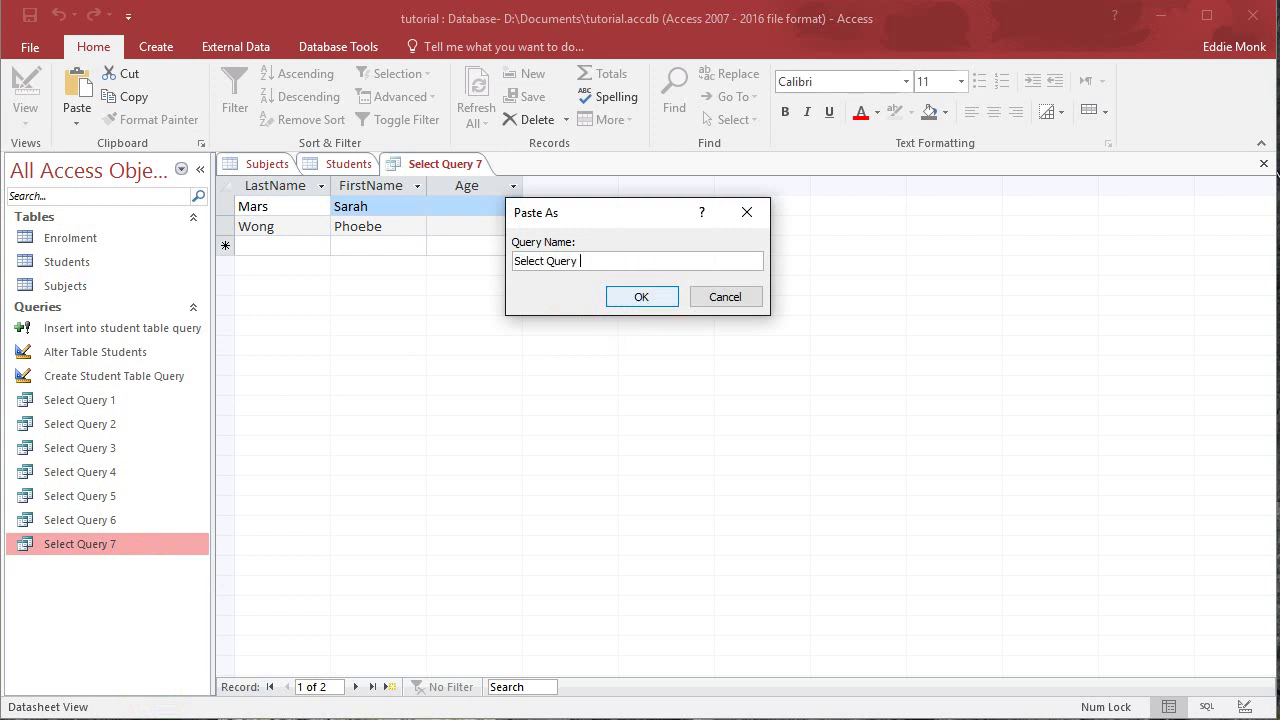
type("8")
left_click(638, 294)
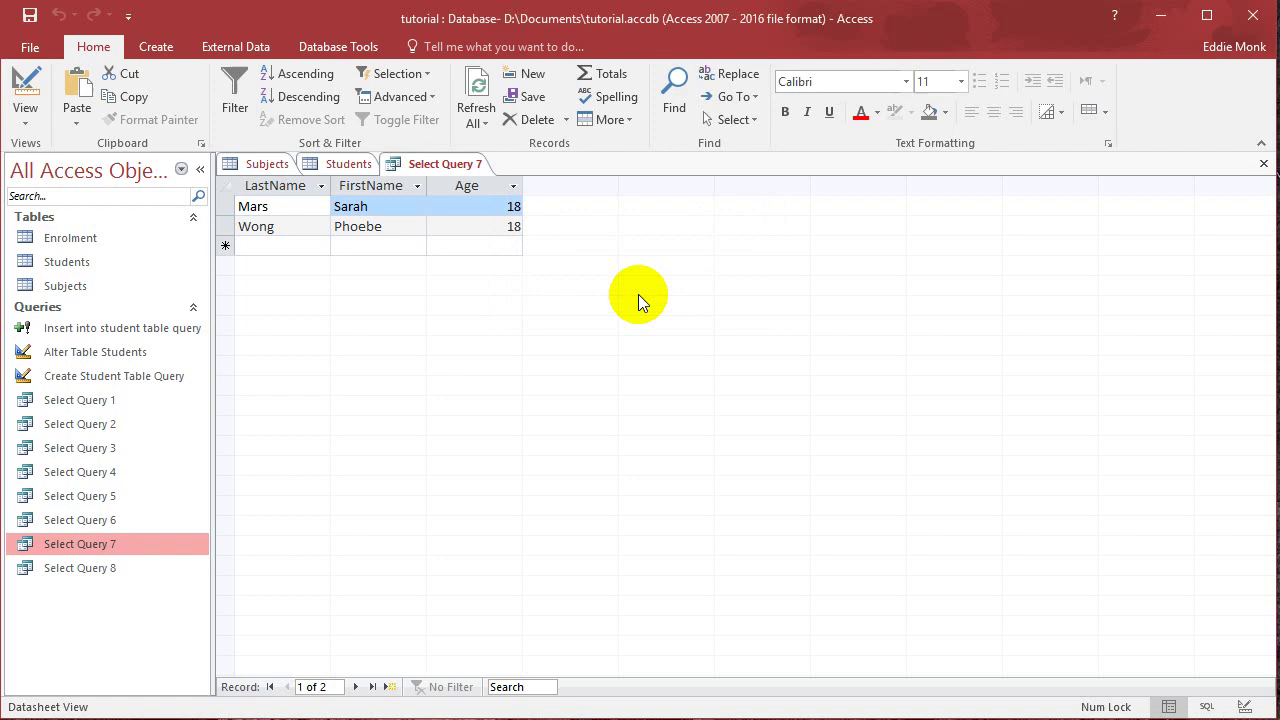
Open Select Query 8 in Design View and show Select Query 7 in SQL View.
right_click(79, 568)
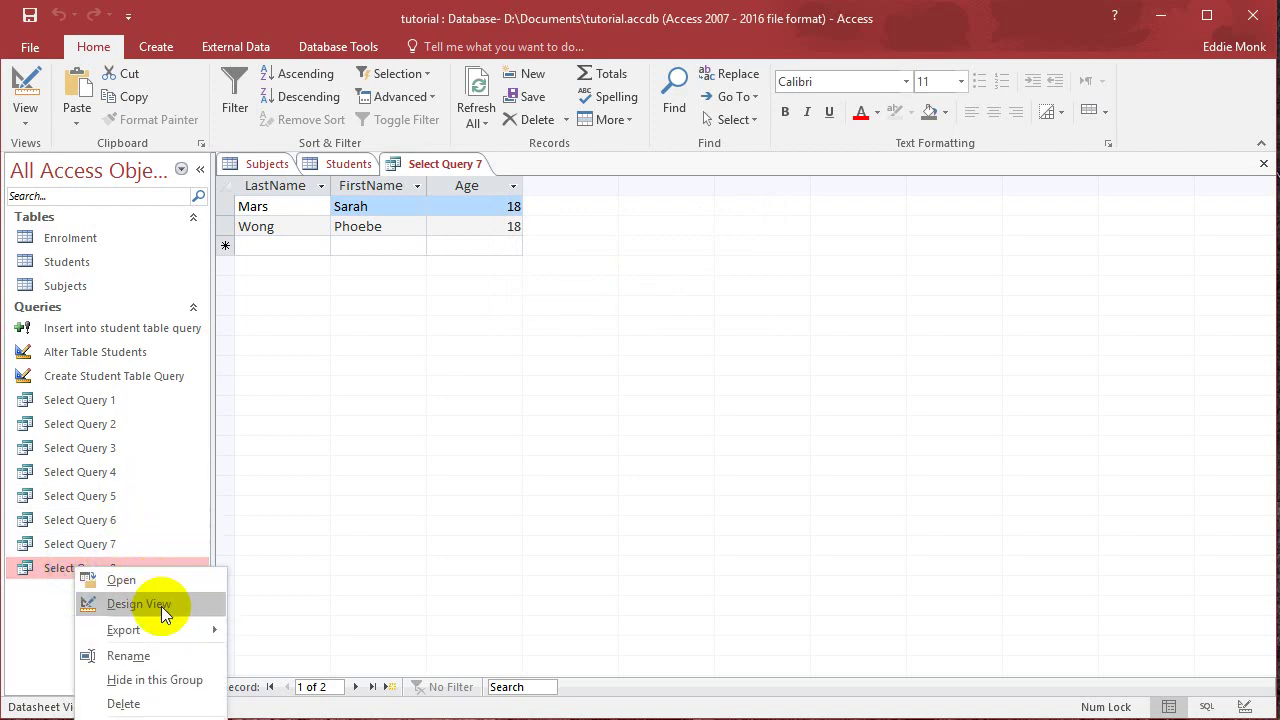
left_click(161, 606)
left_click(430, 163)
right_click(438, 163)
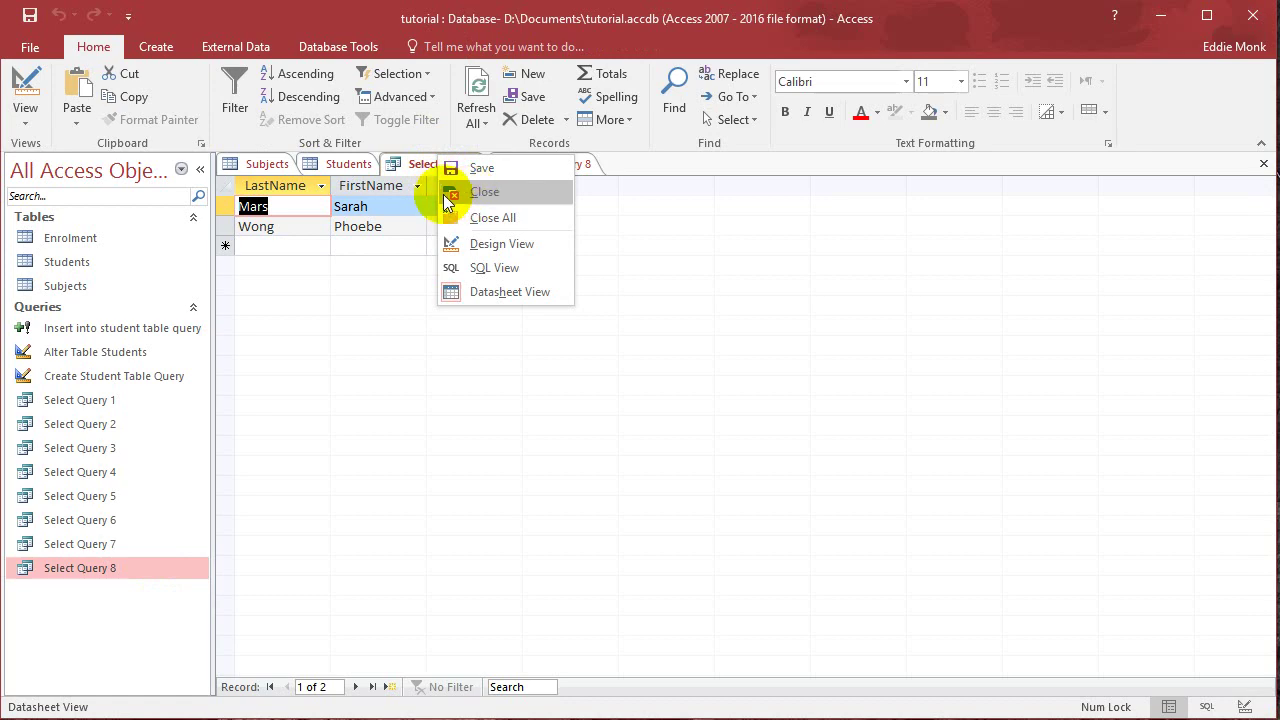
left_click(507, 268)
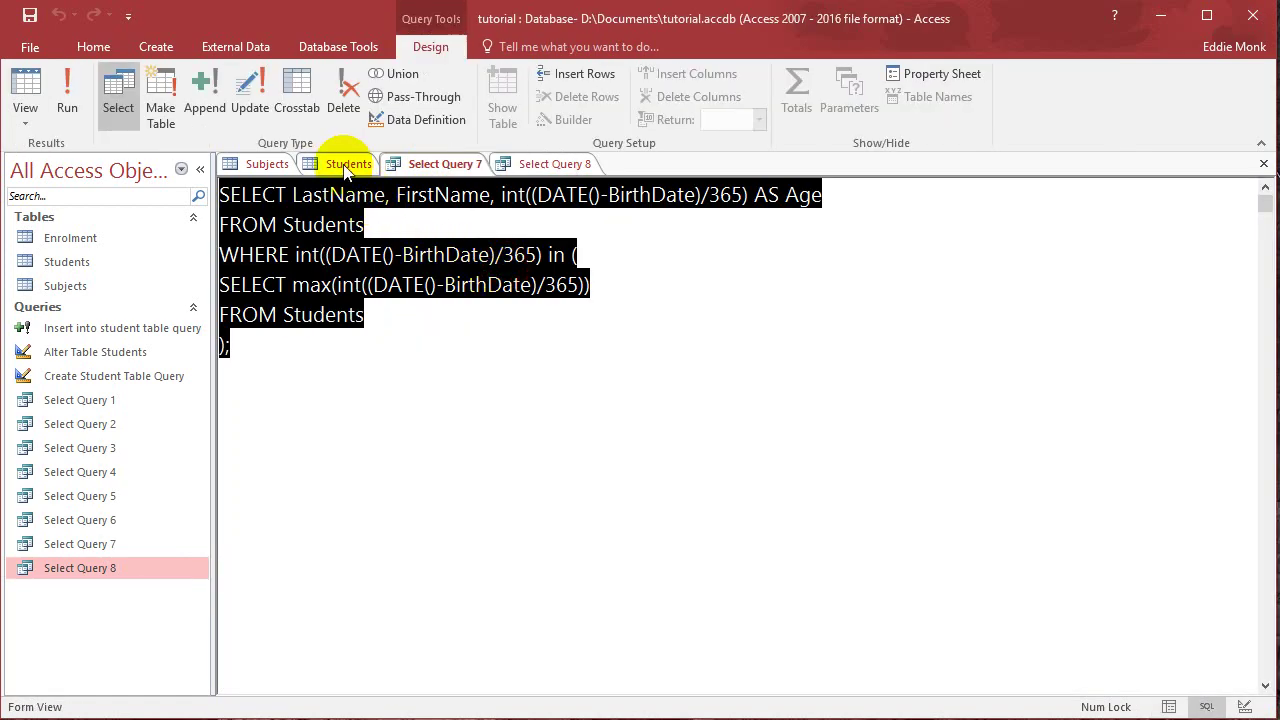
Rewrite Select Query 8's SQL as SELECT * From Students and run it, listing ten records.
left_click(530, 164)
left_click_drag(514, 340, 292, 196)
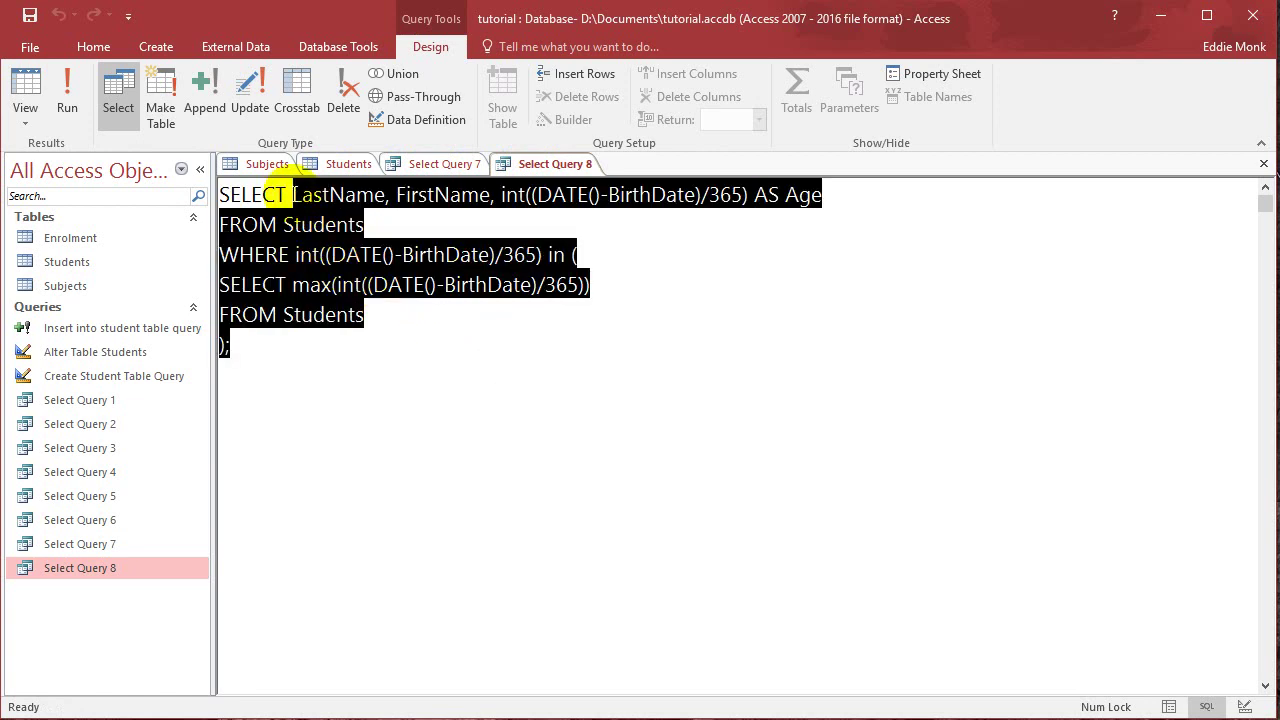
key("Delete")
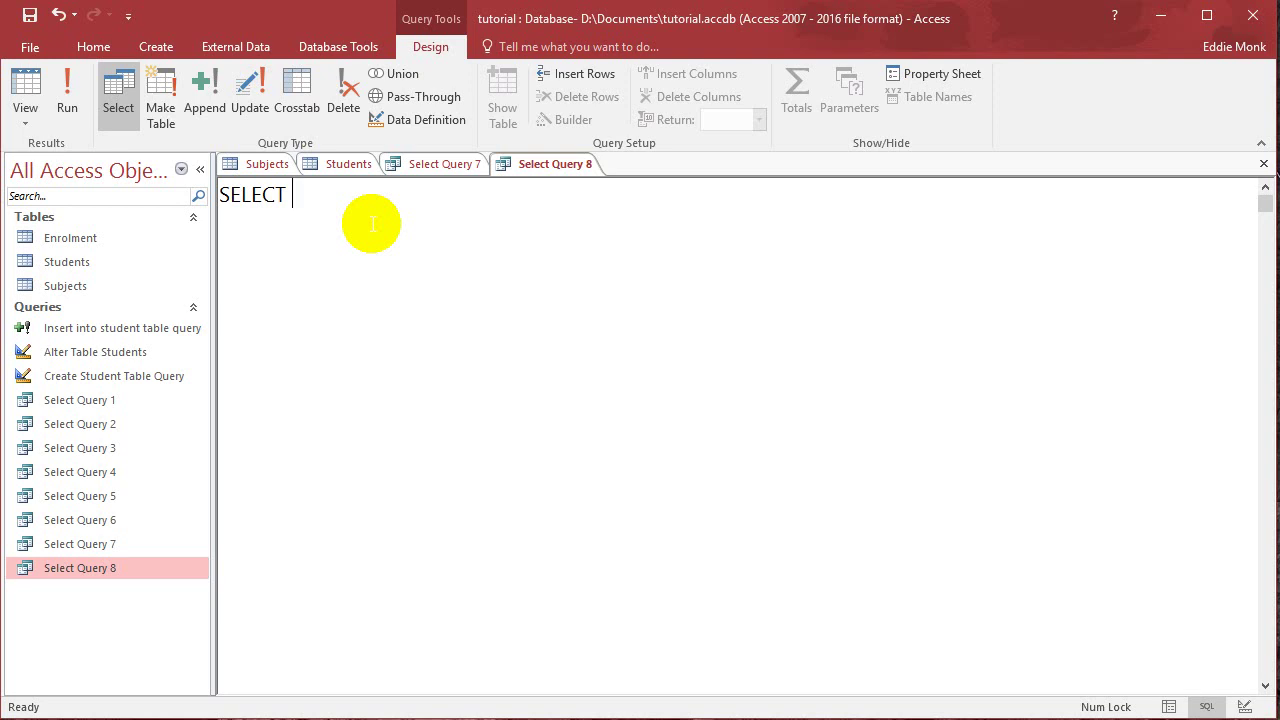
type("*")
key("Return")
type("From St")
type("udents")
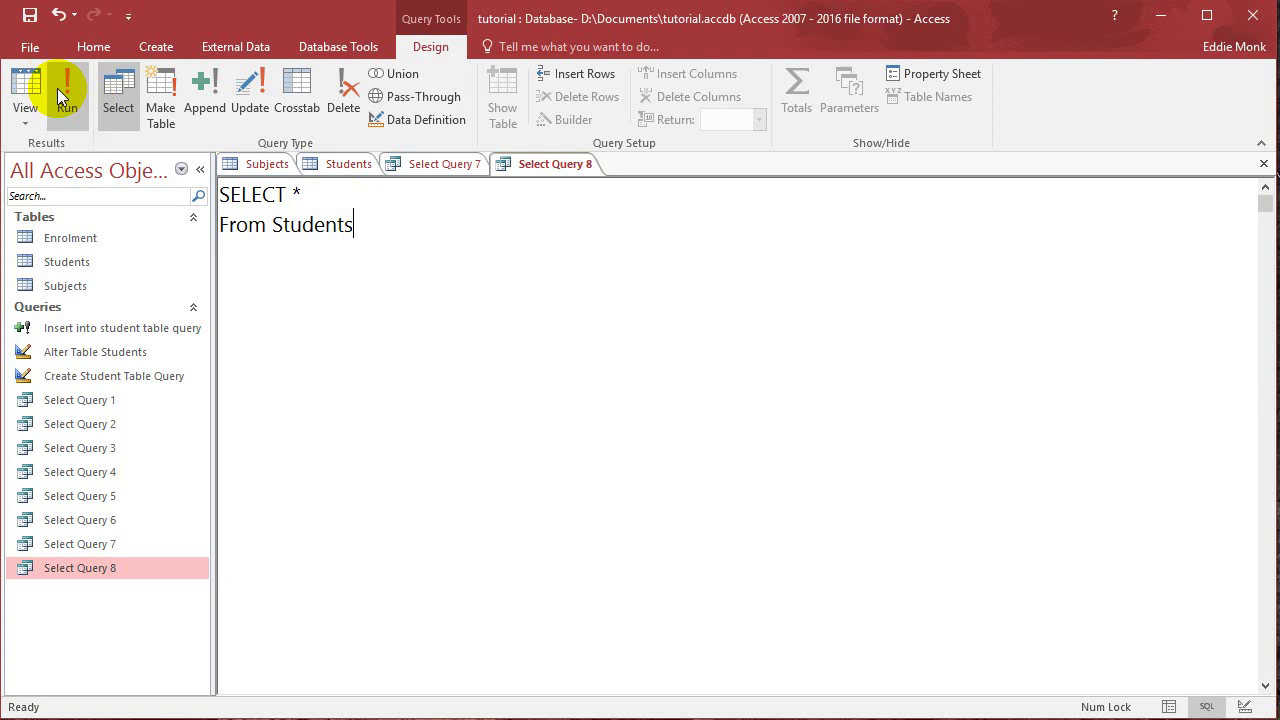
left_click(62, 95)
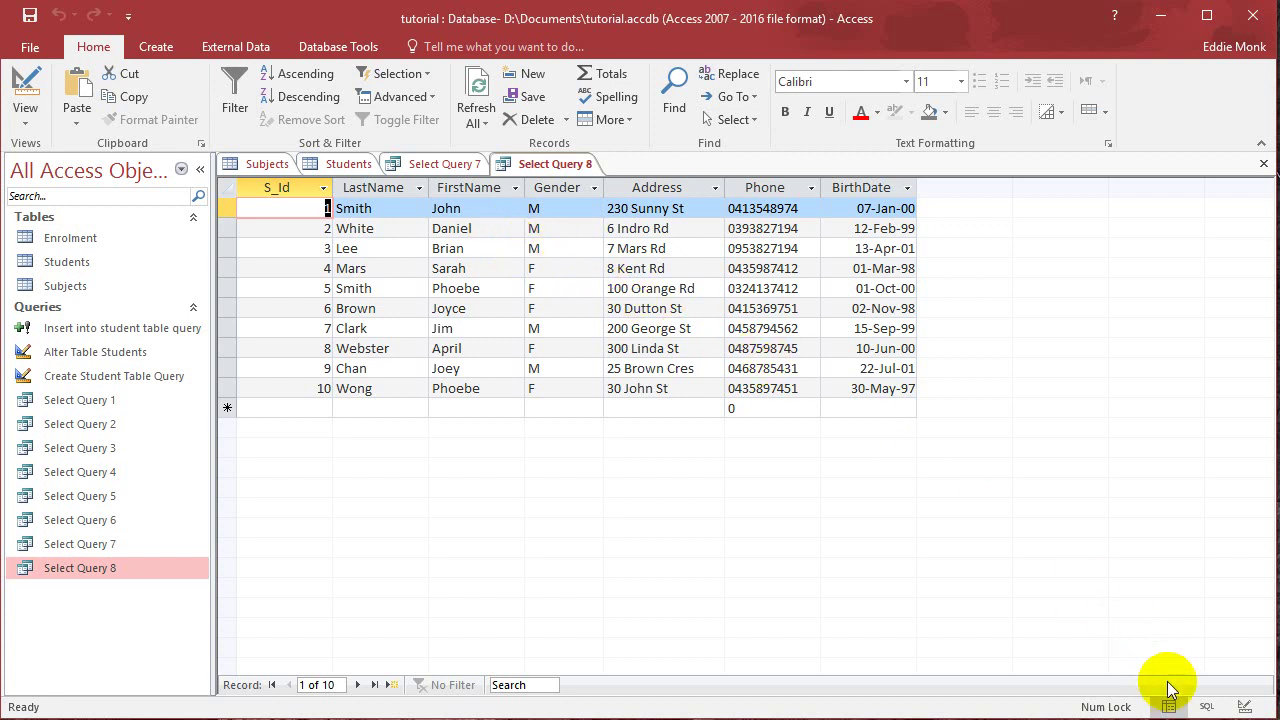
Change the query to SELECT count(*) and run it, confirming 10 against the Students table.
left_click(1207, 706)
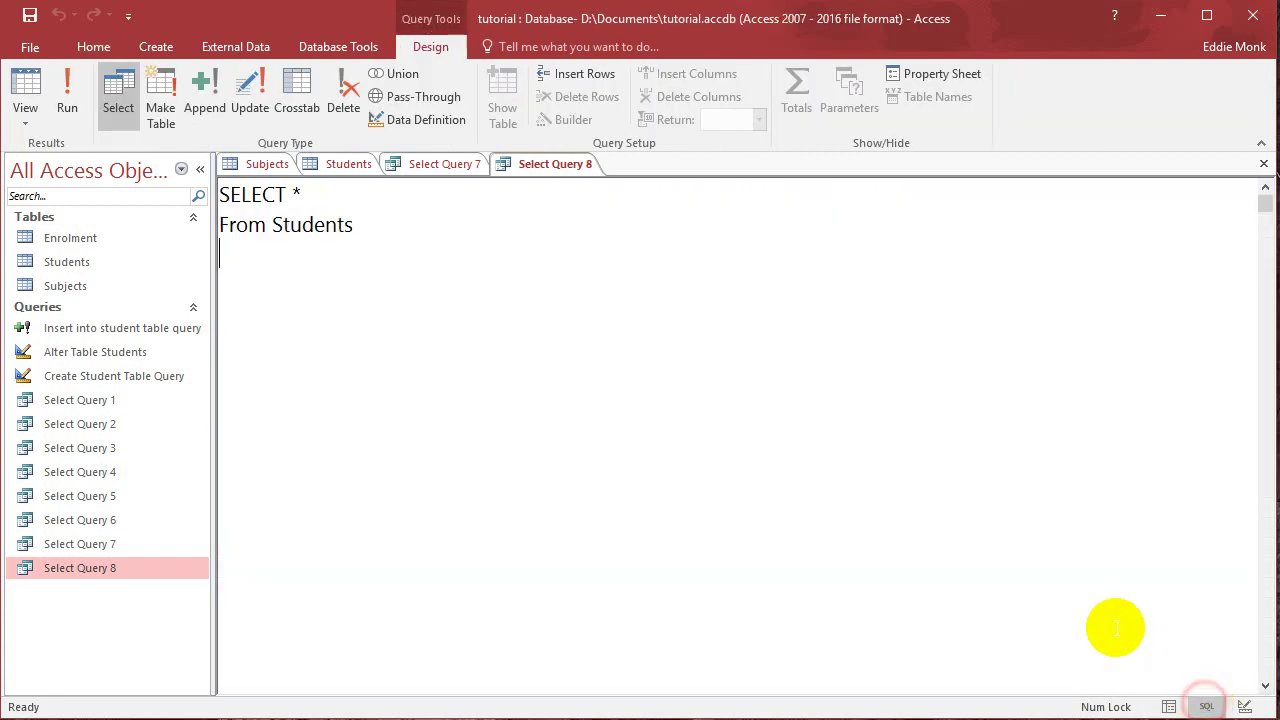
left_click(301, 194)
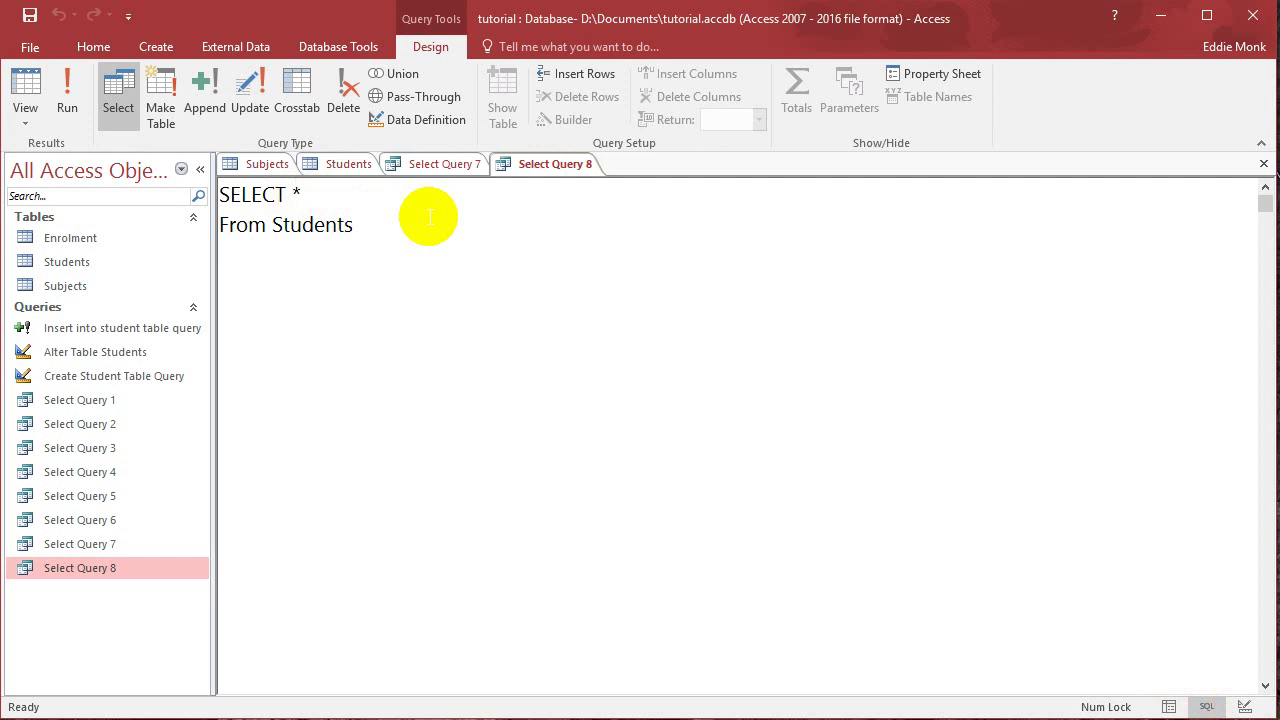
type("cou")
type("nt(*")
type(")")
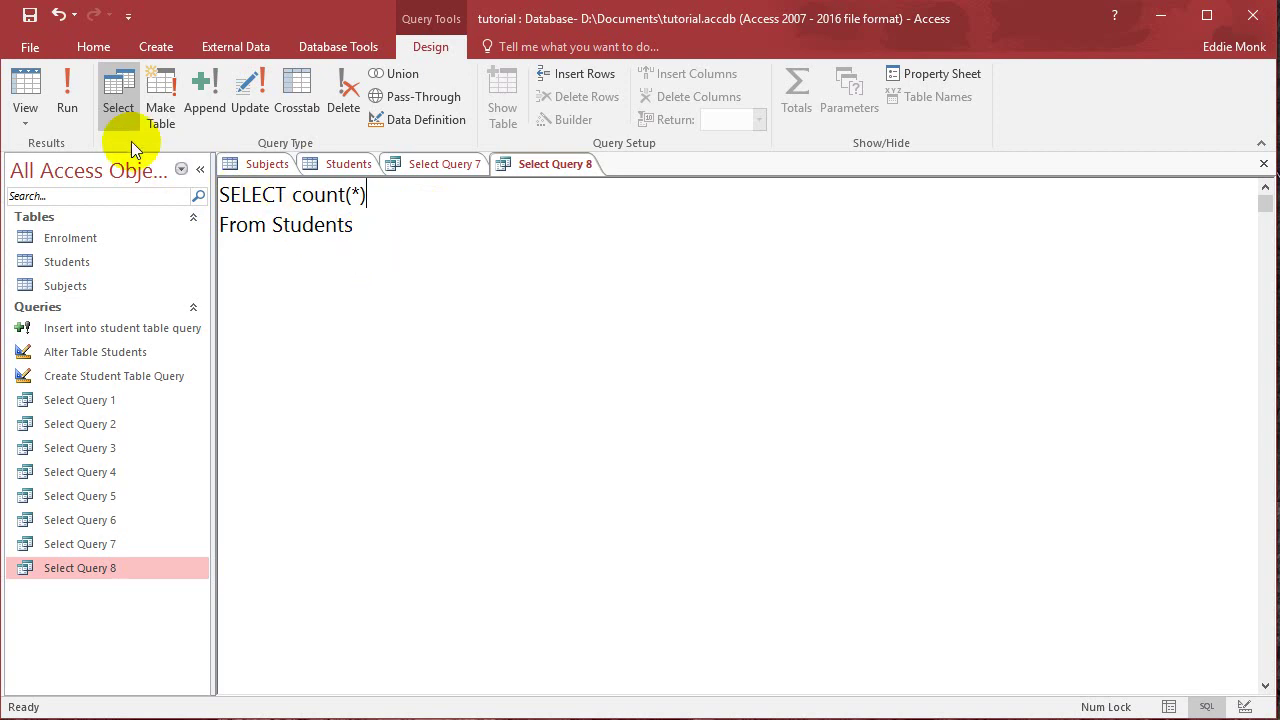
left_click(81, 84)
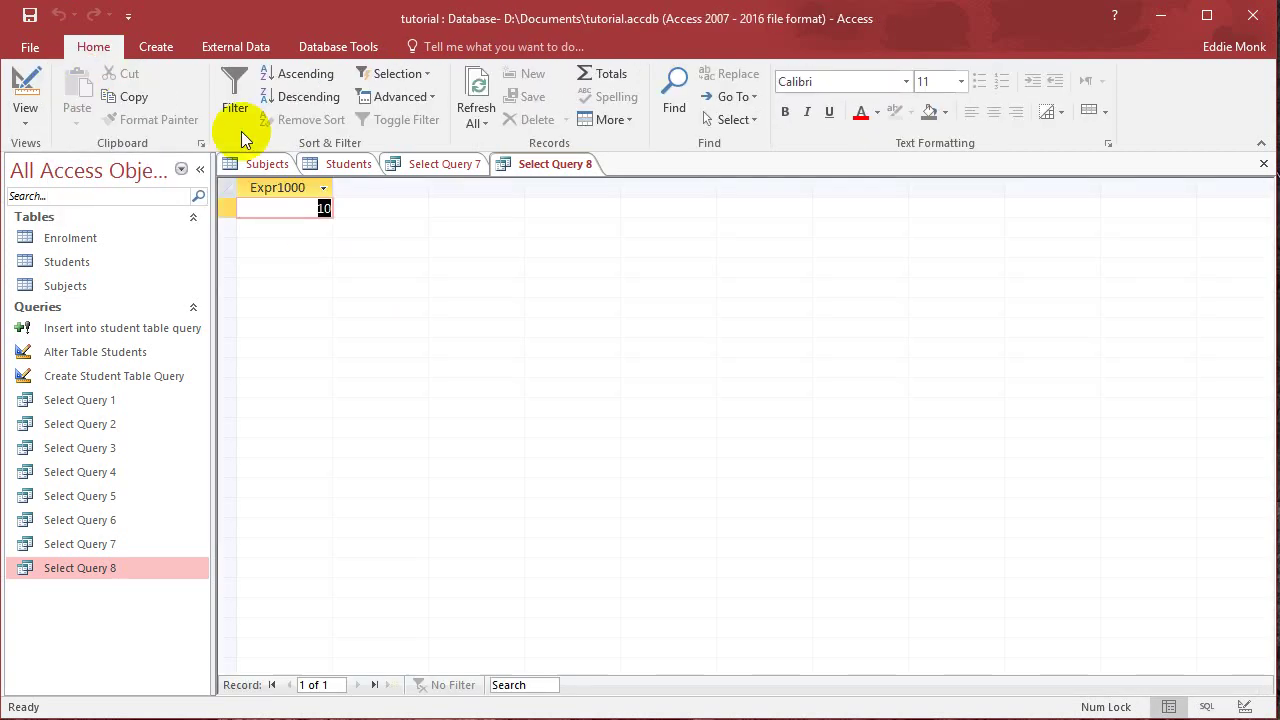
left_click(350, 166)
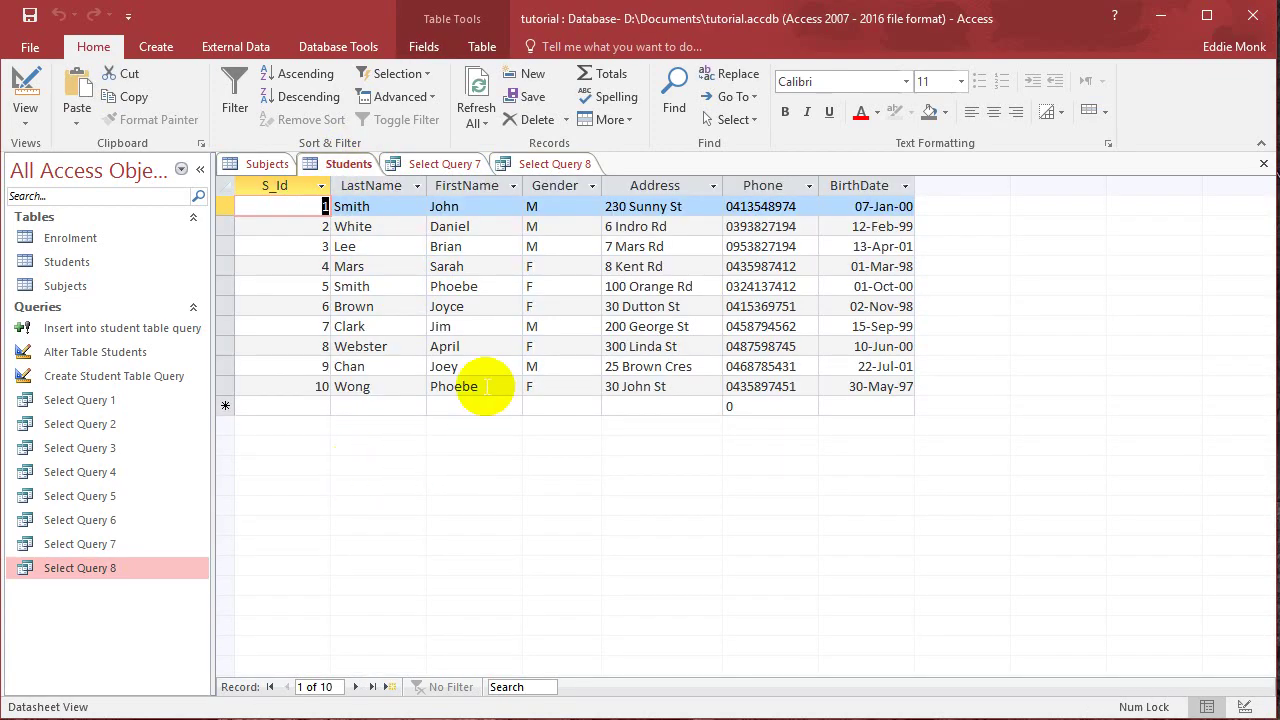
left_click(556, 165)
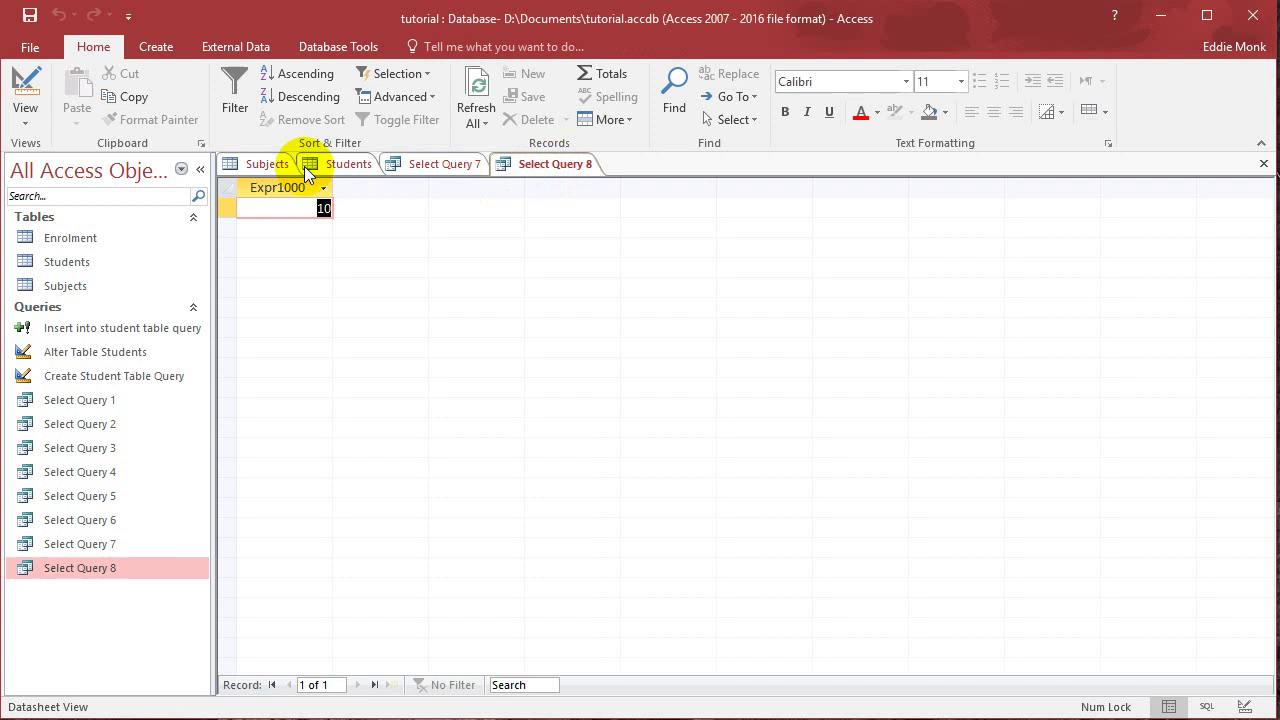
Add a Group By Gender line below From Students in Select Query 8's SQL.
left_click(27, 122)
left_click(73, 195)
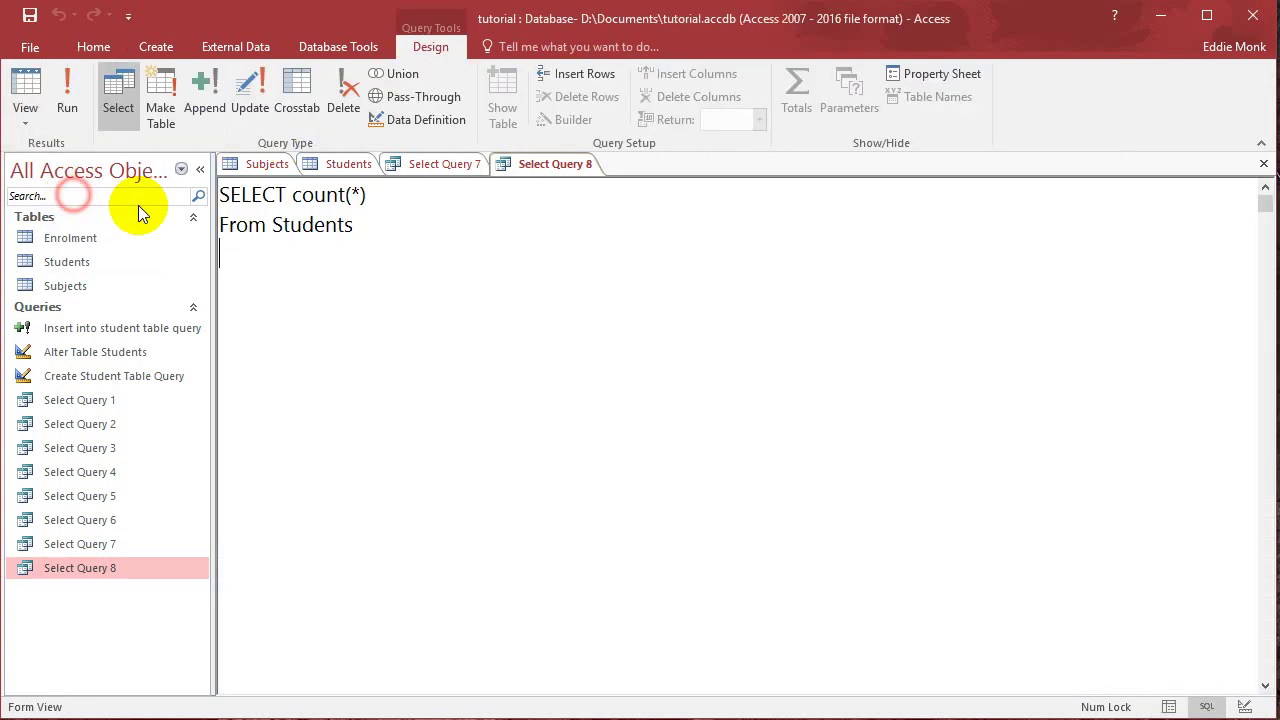
left_click(371, 229)
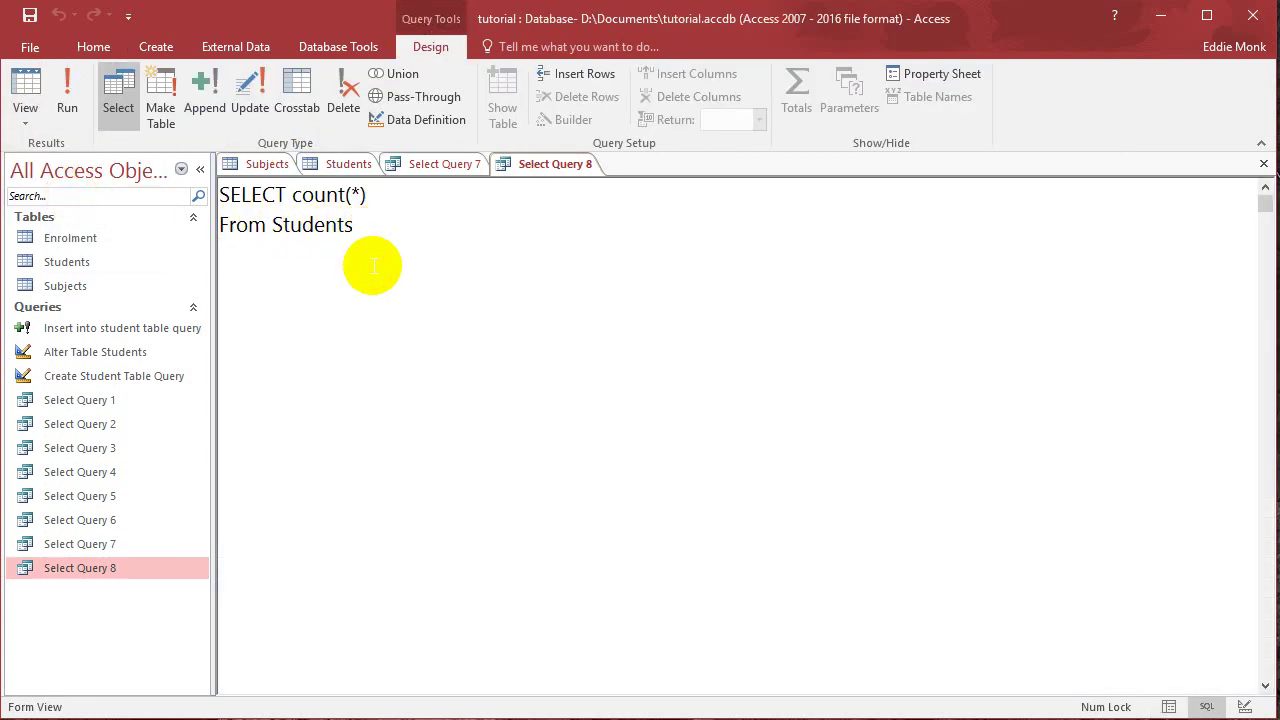
key("Return")
type("Group By ")
type("Gender")
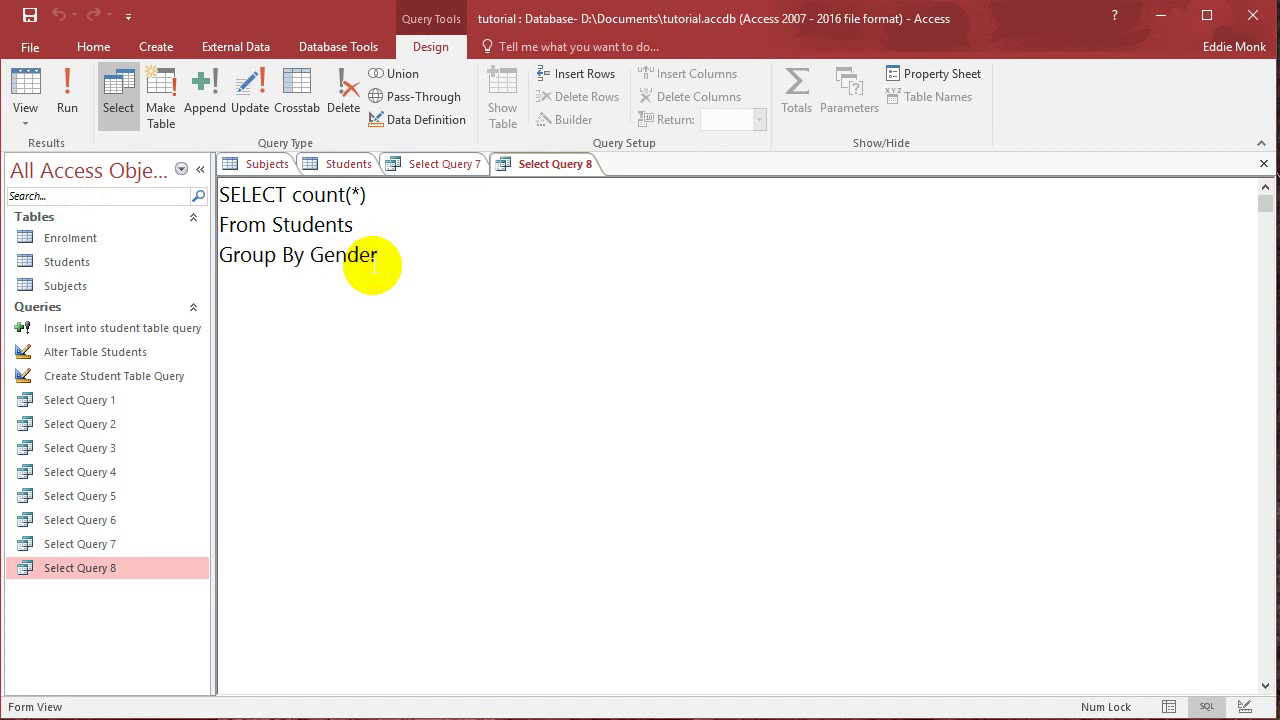
Insert 'Gender,' before count(*) in the SELECT list.
key("Up")
key("Up")
left_click(344, 166)
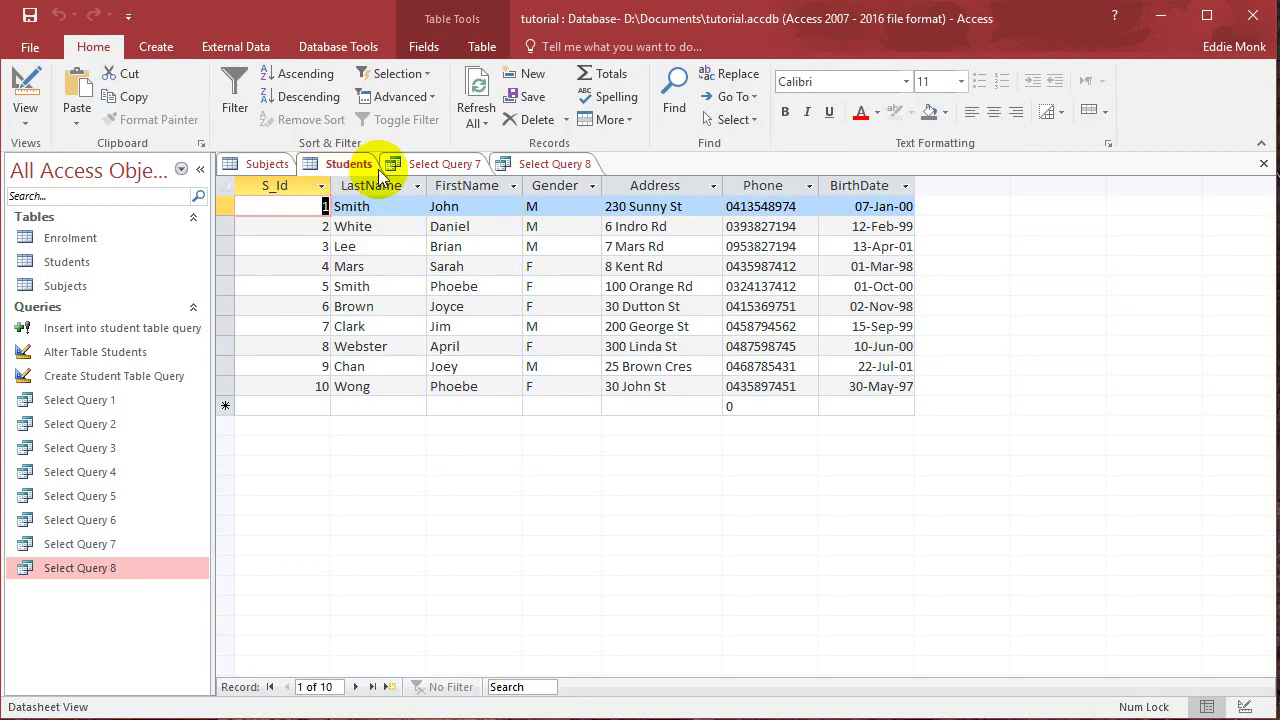
left_click(528, 163)
left_click(293, 194)
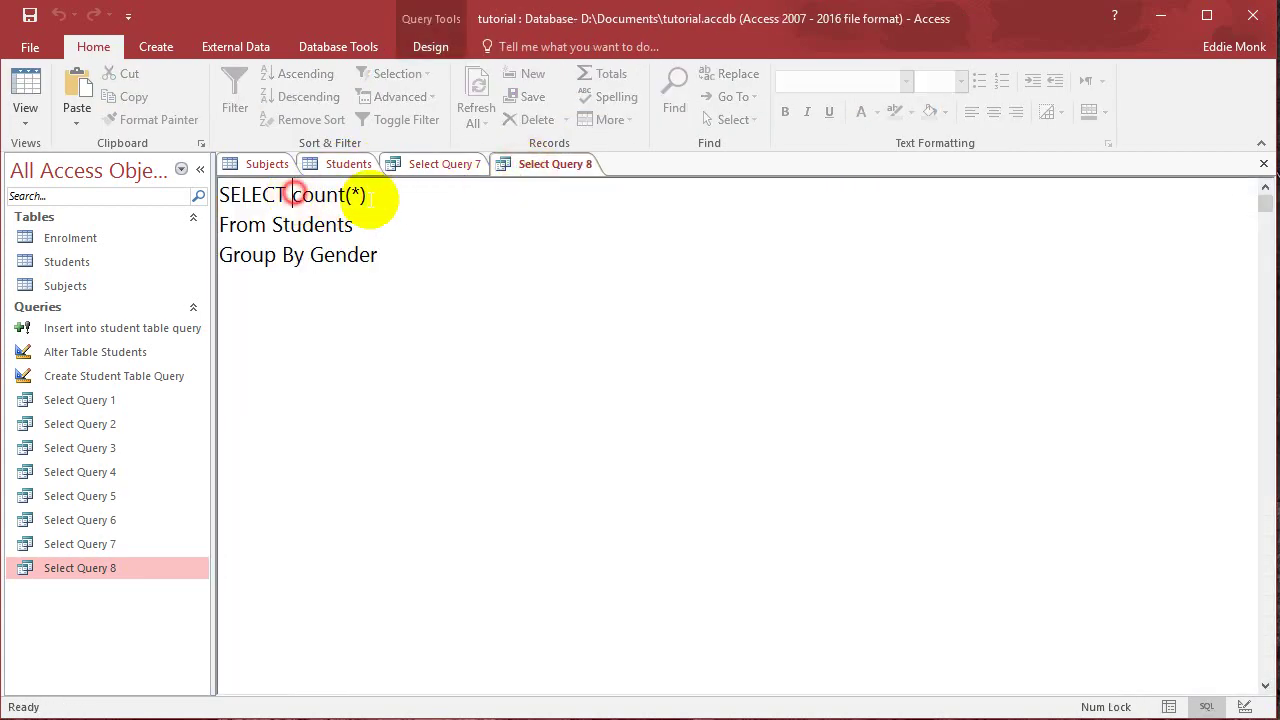
type("Gender,")
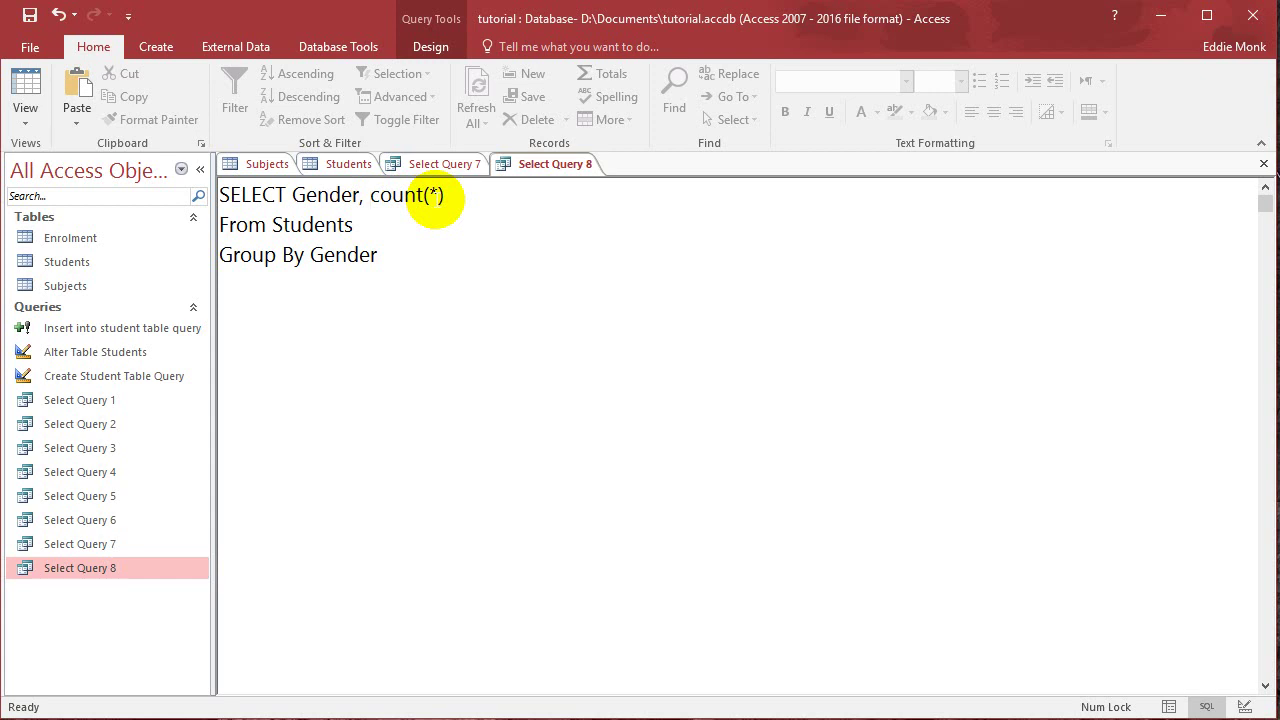
left_click(31, 125)
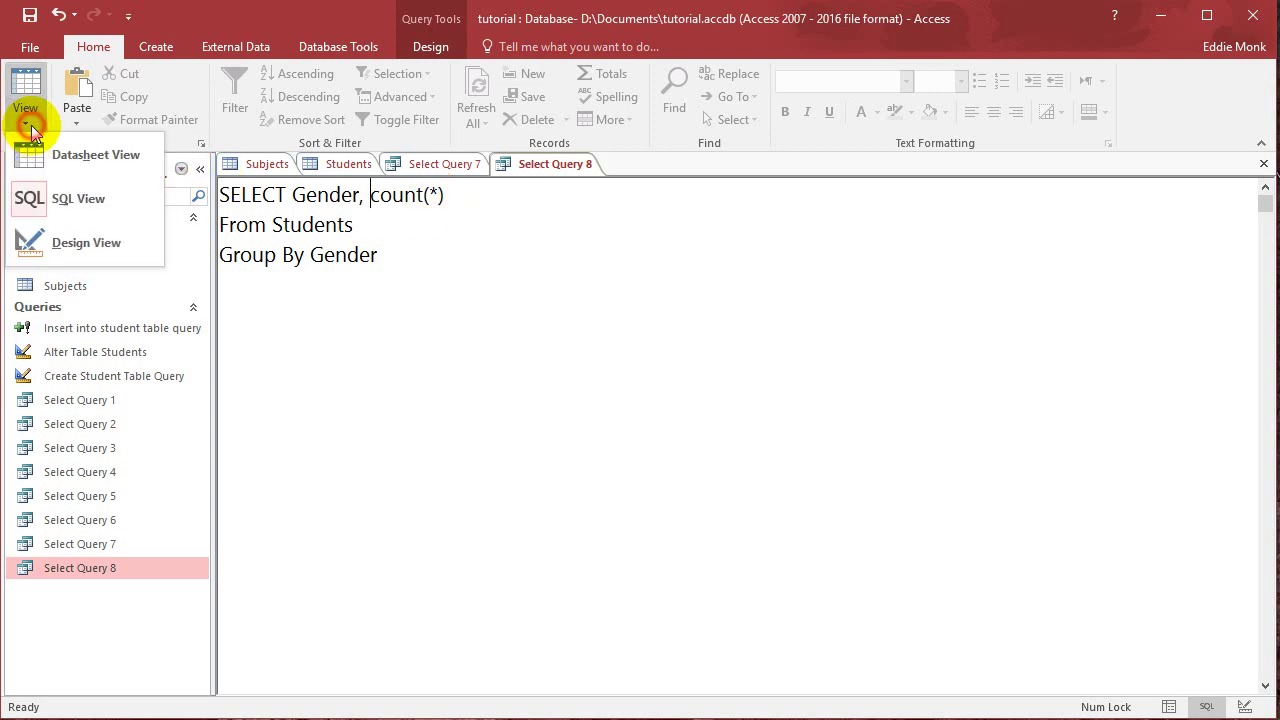
left_click(63, 197)
left_click(430, 46)
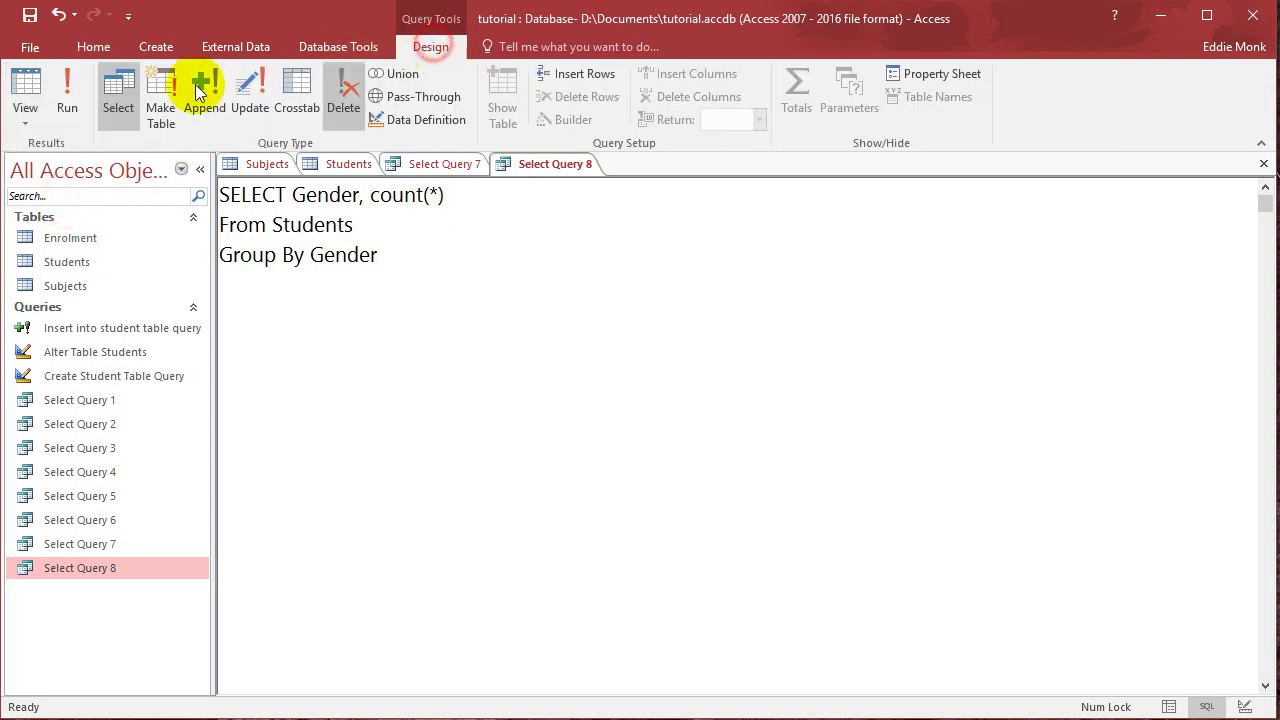
left_click(69, 99)
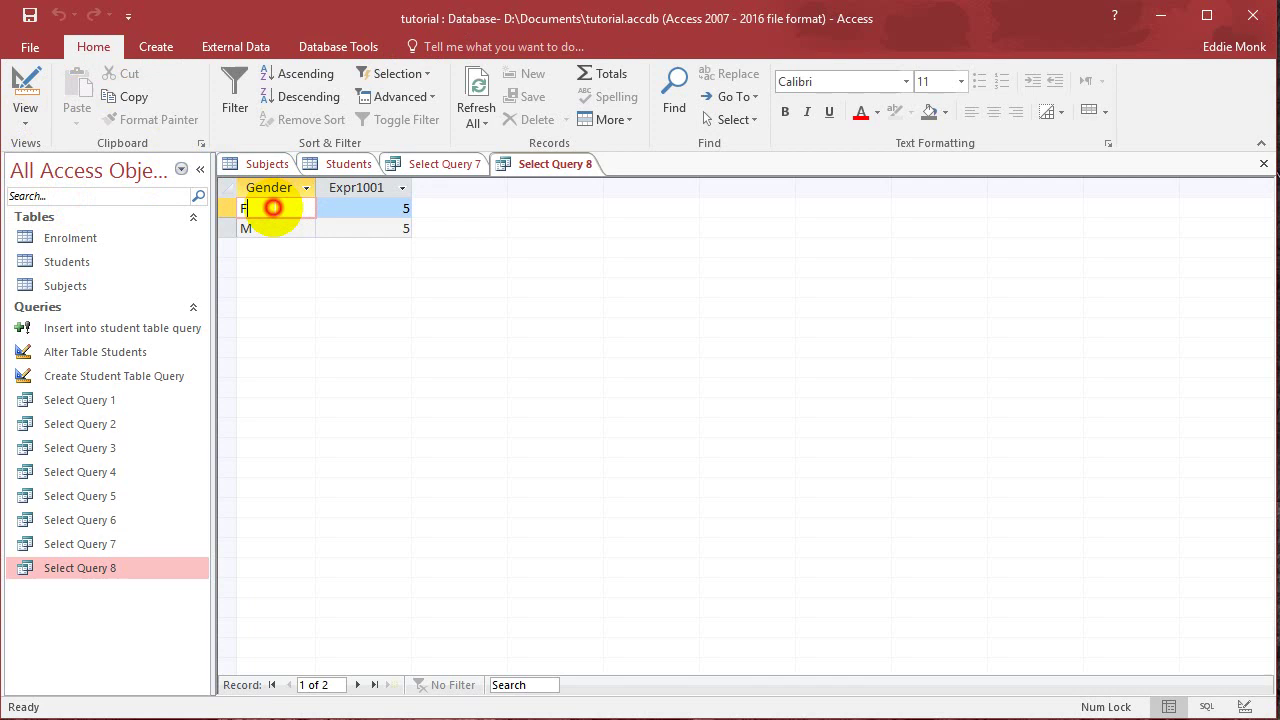
left_click(276, 229)
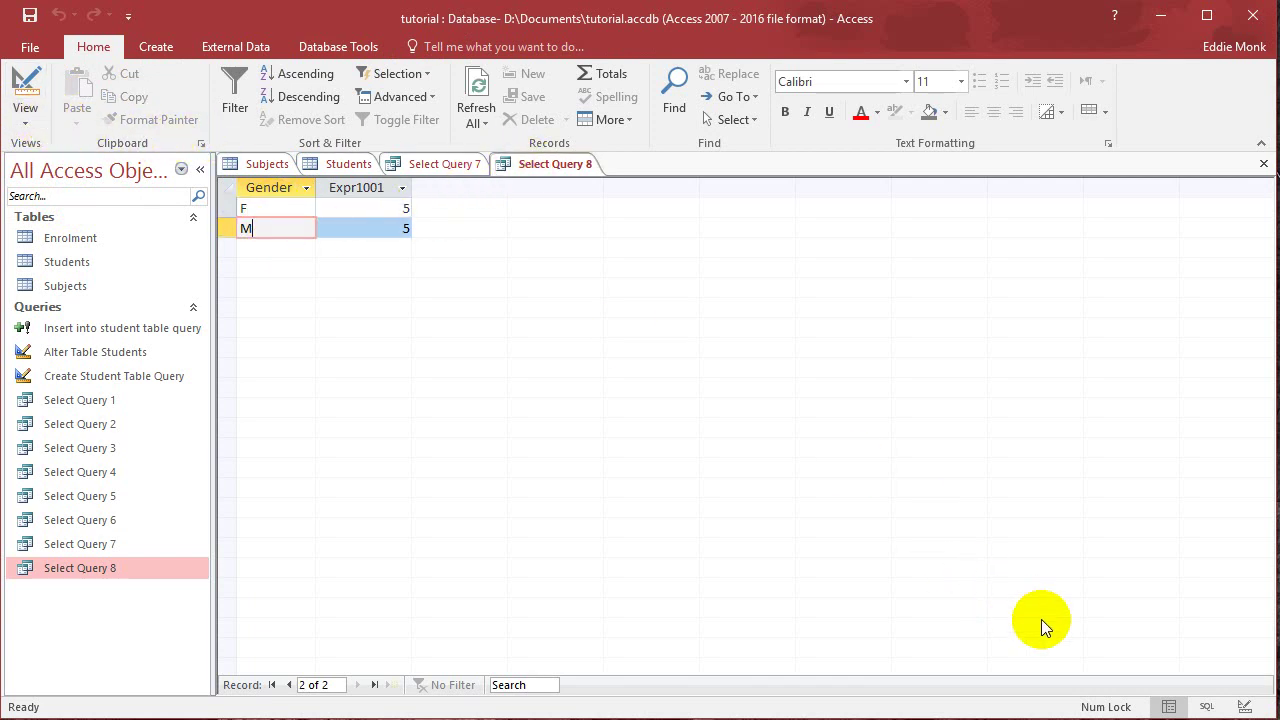
left_click(1205, 707)
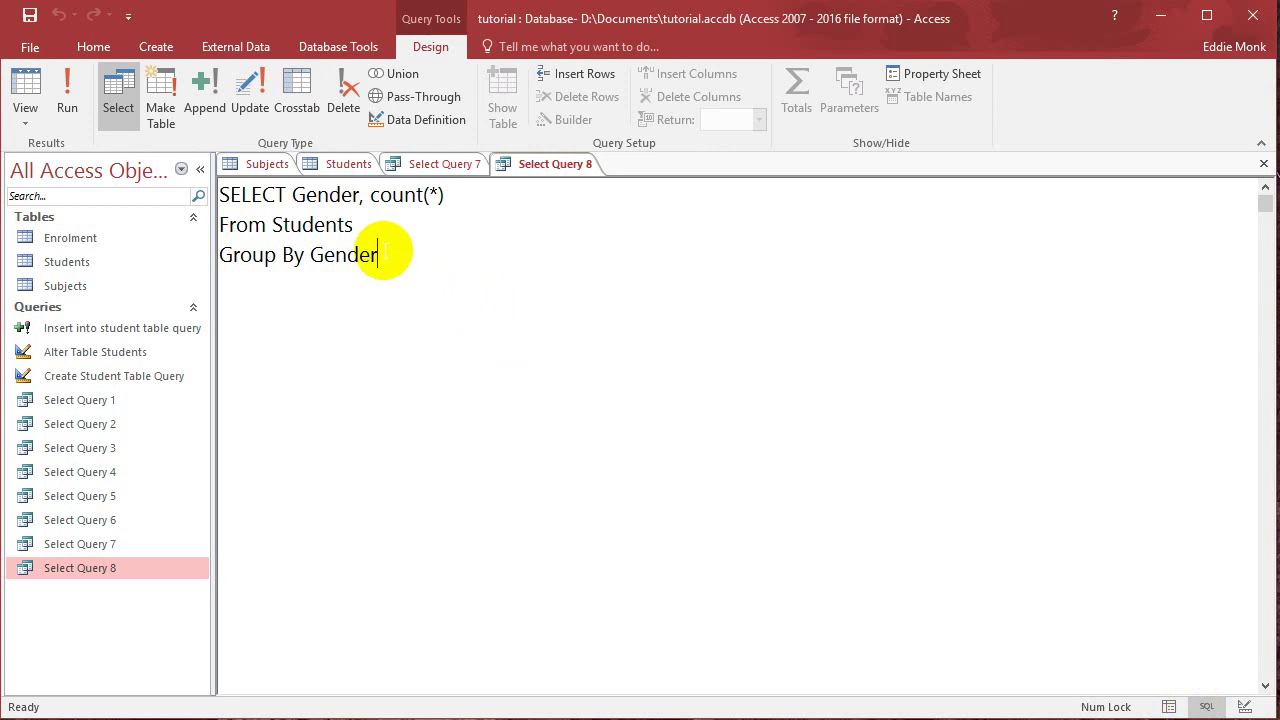
left_click(376, 254)
left_click_drag(362, 254, 310, 256)
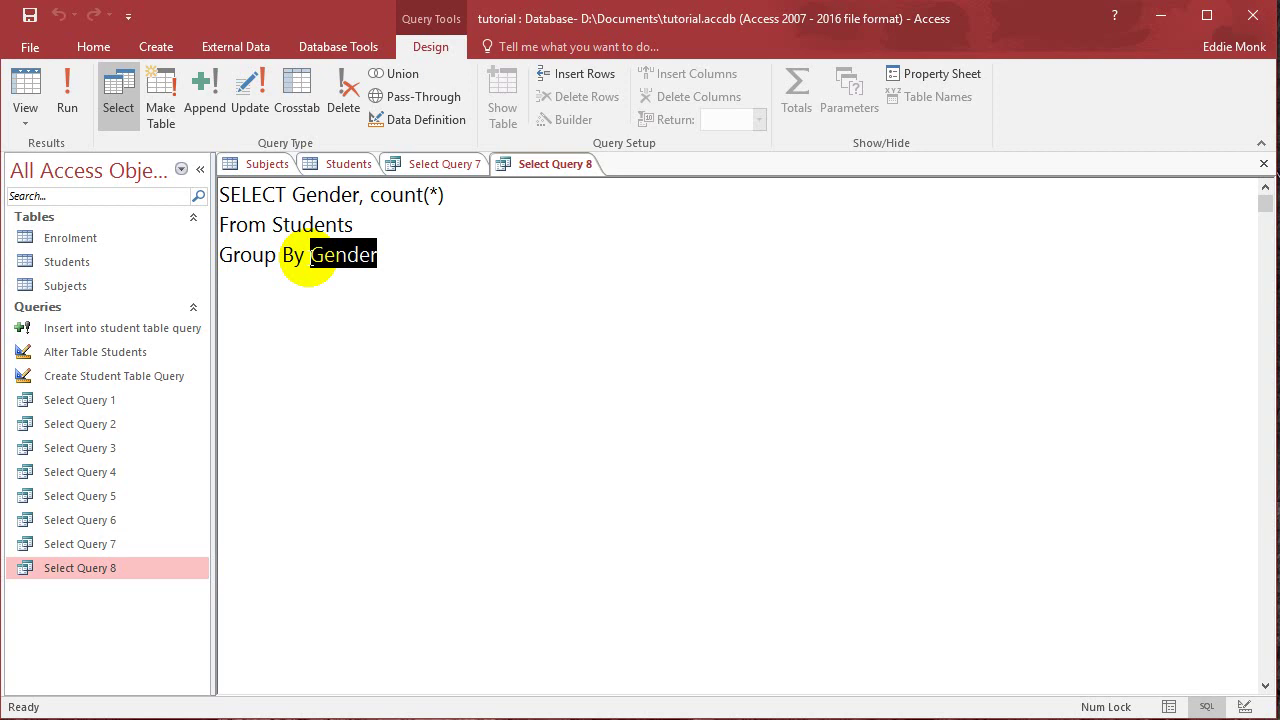
left_click(24, 118)
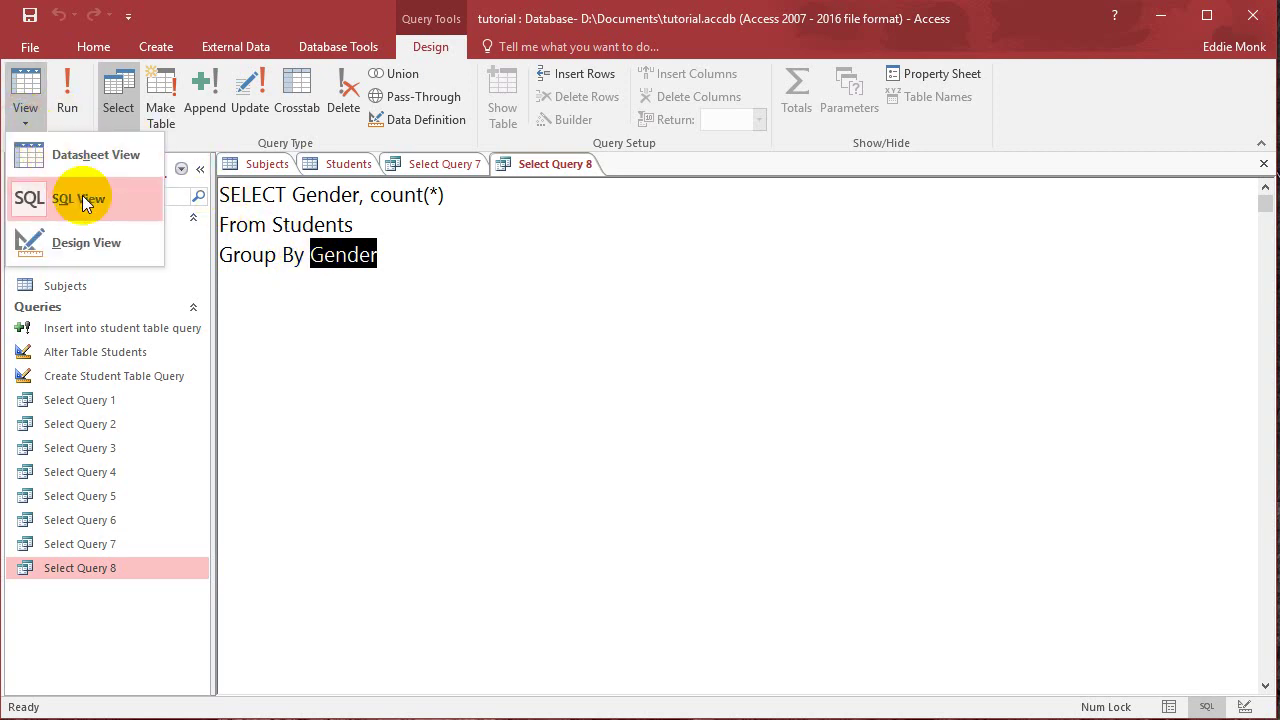
left_click(349, 165)
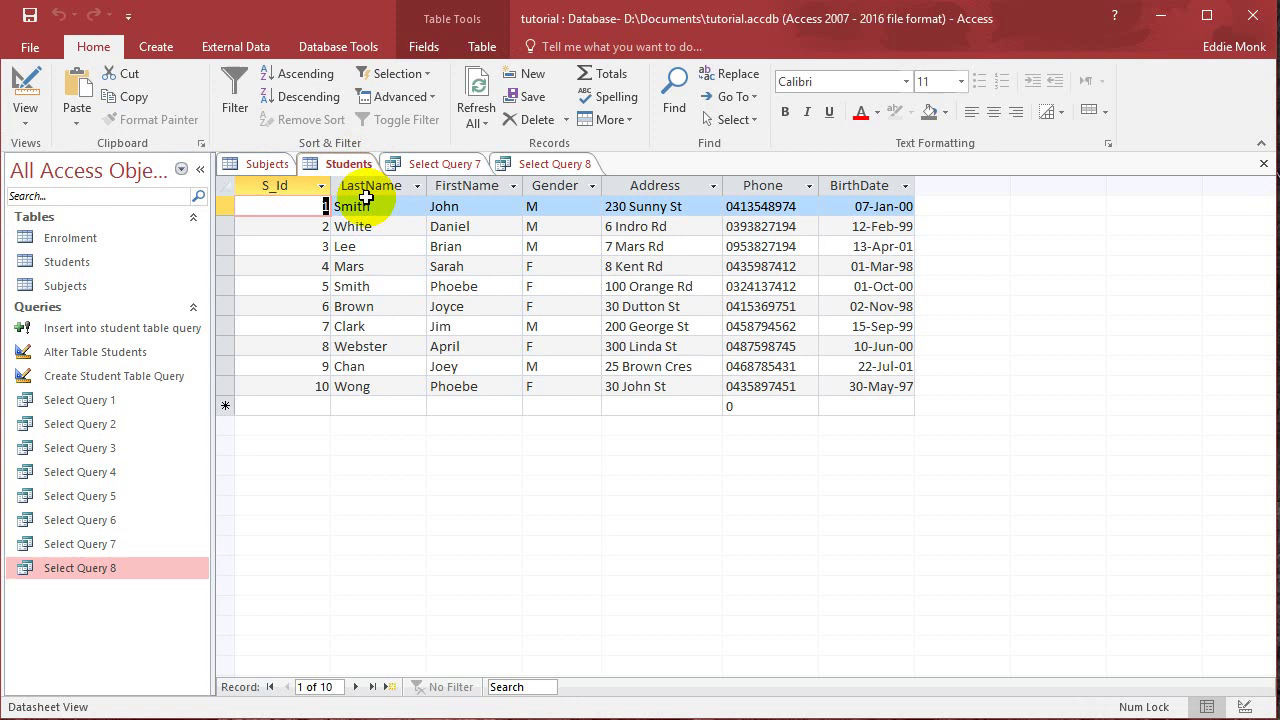
left_click(550, 208)
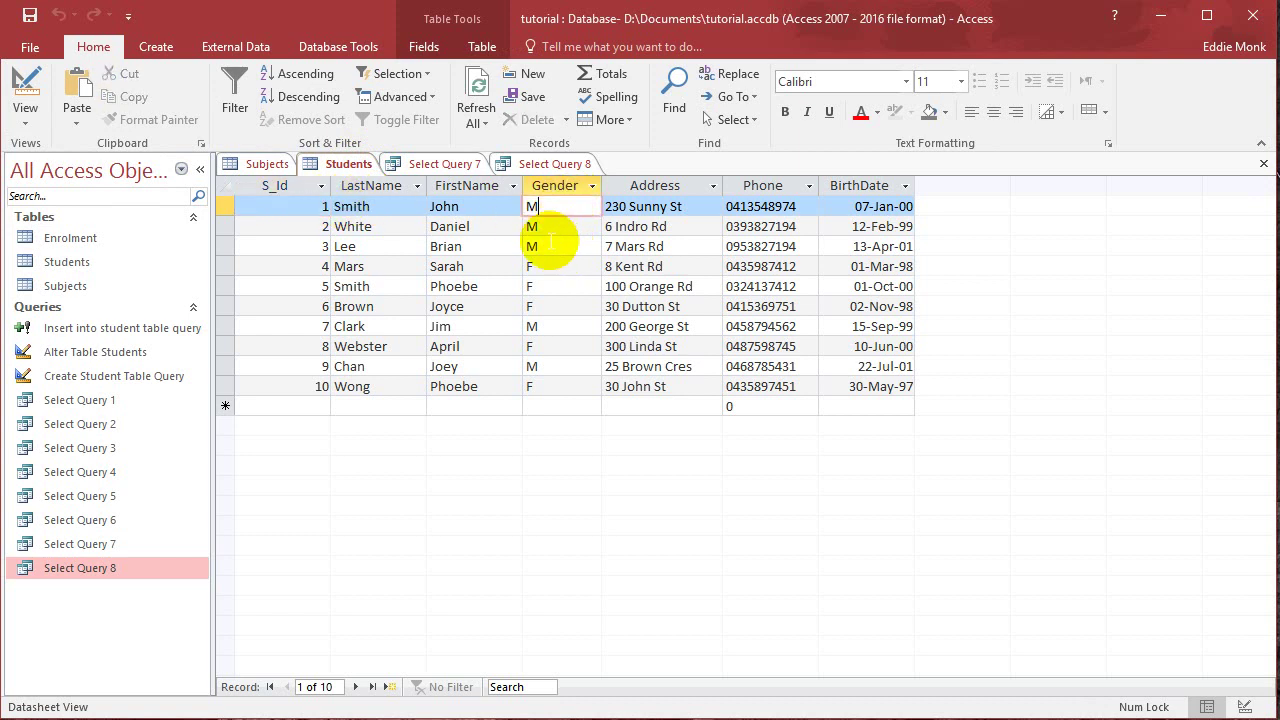
left_click(540, 246)
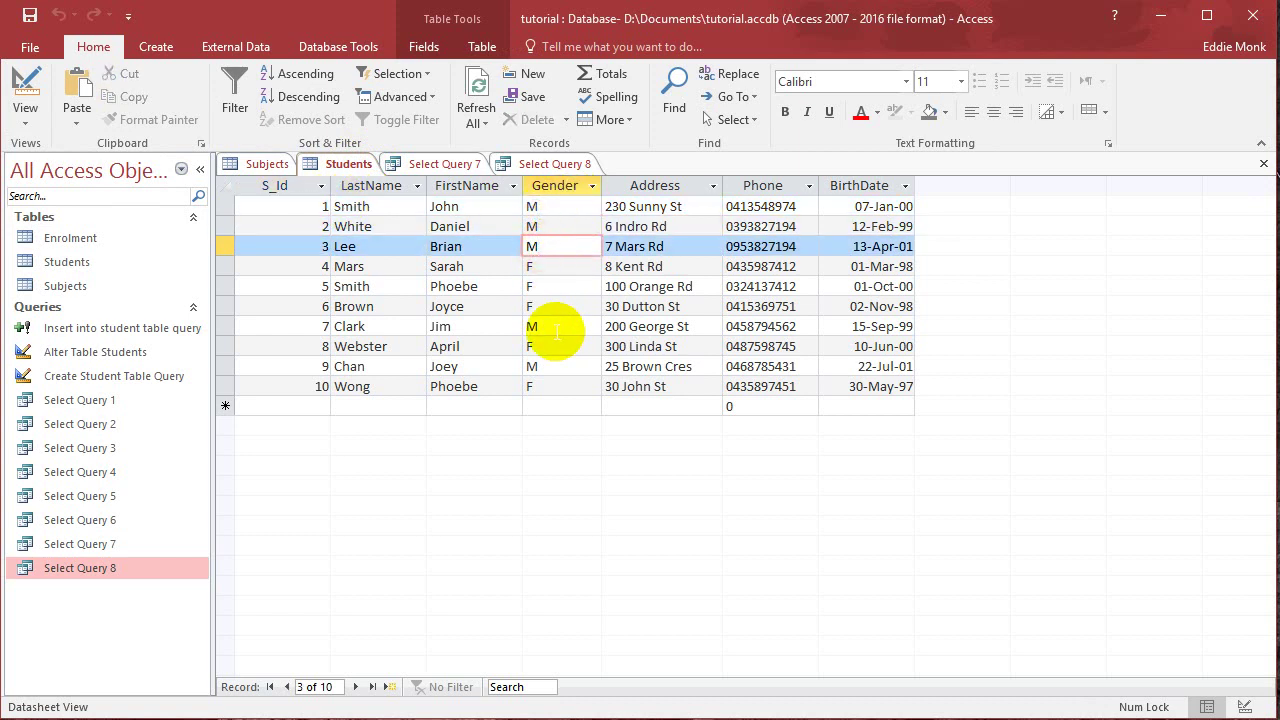
left_click(550, 326)
left_click(552, 386)
left_click(550, 326)
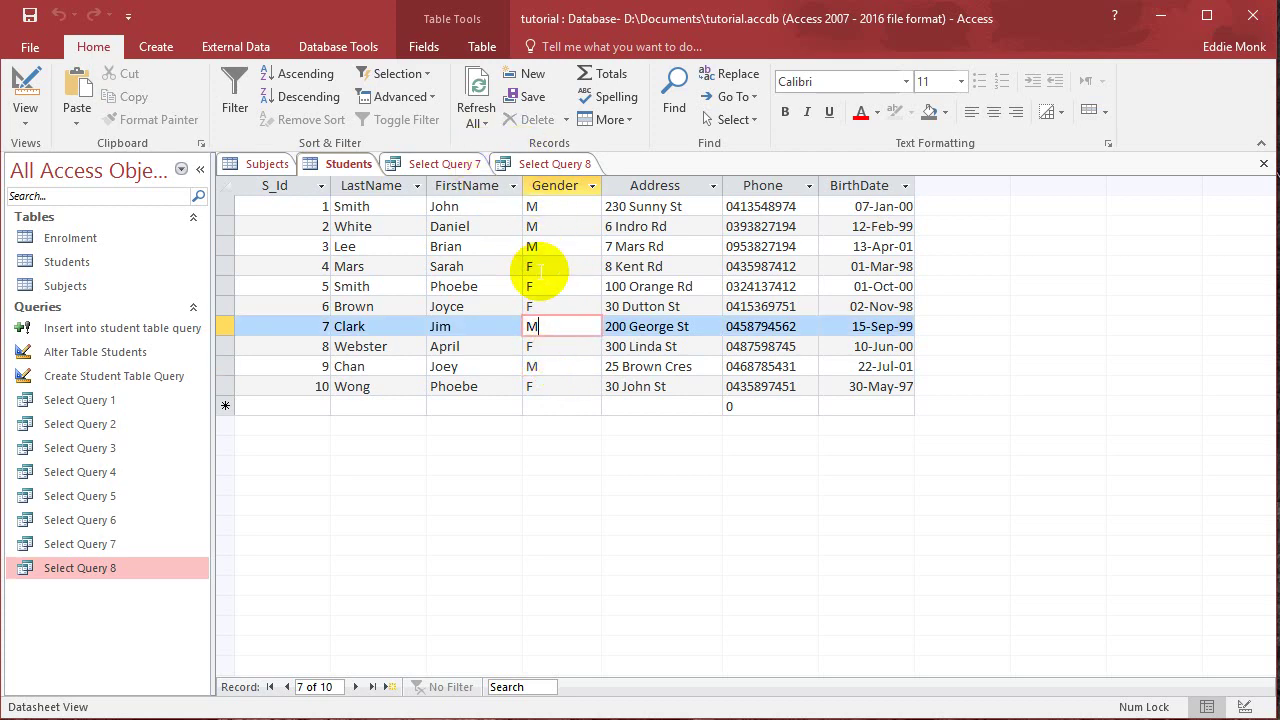
left_click(540, 300)
left_click(516, 165)
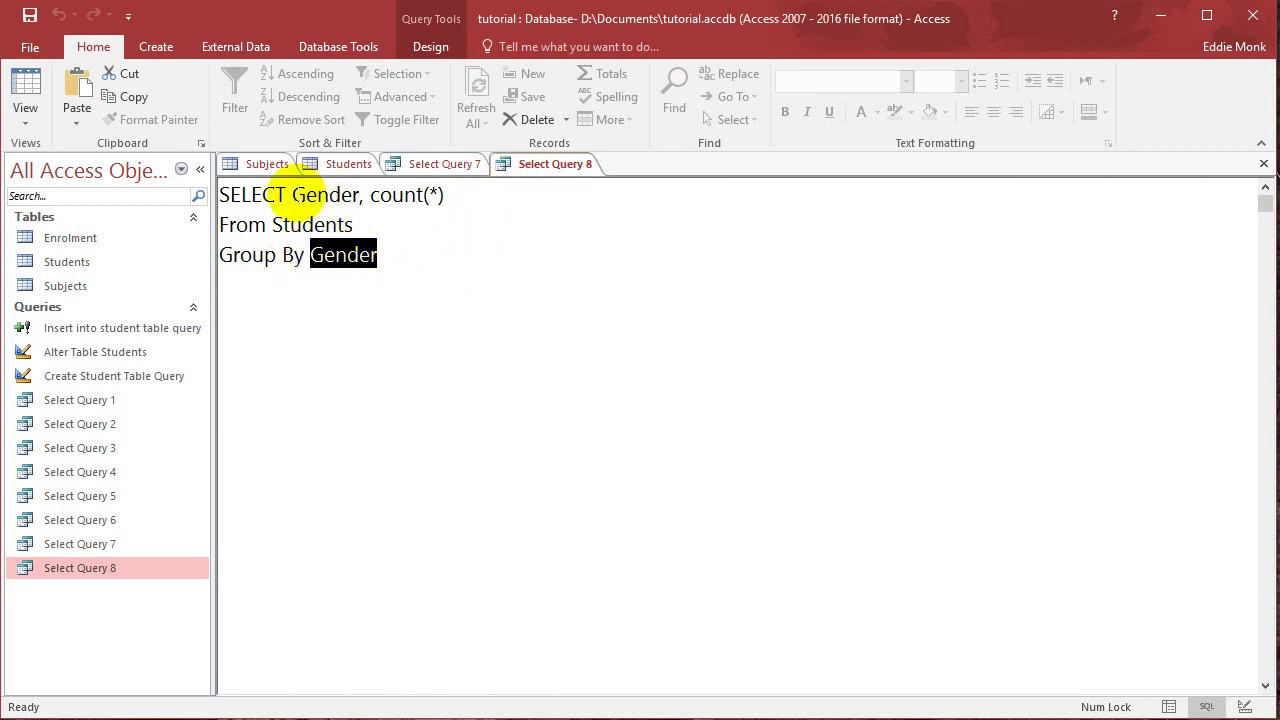
left_click(369, 192)
left_click_drag(369, 192, 446, 194)
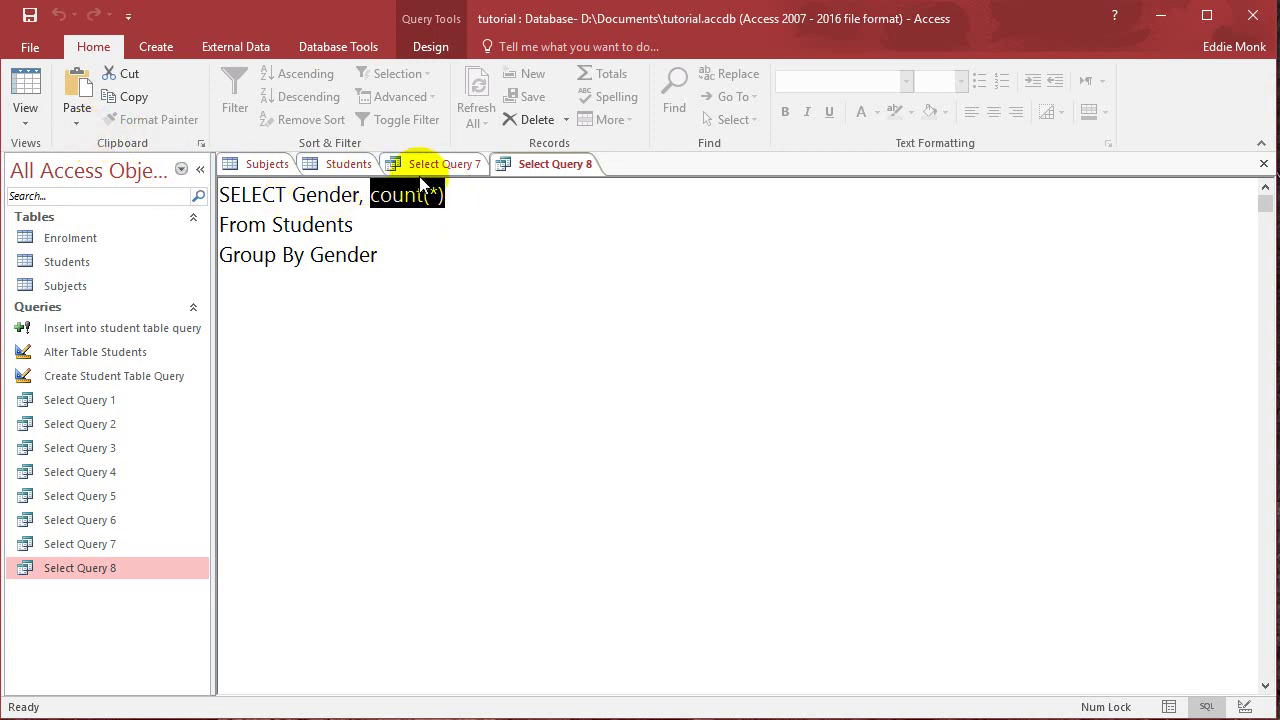
Run the per-gender count query, then select all of Select Query 7's SQL text.
left_click(427, 50)
left_click(62, 88)
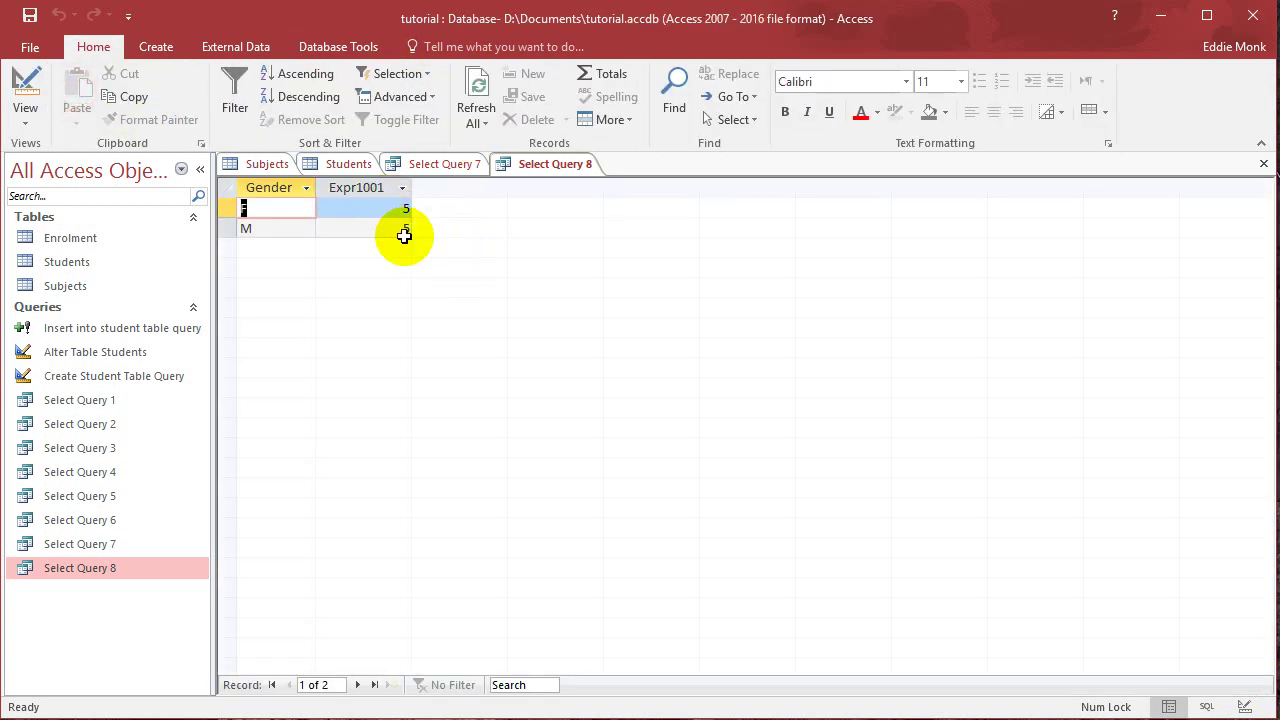
left_click(470, 164)
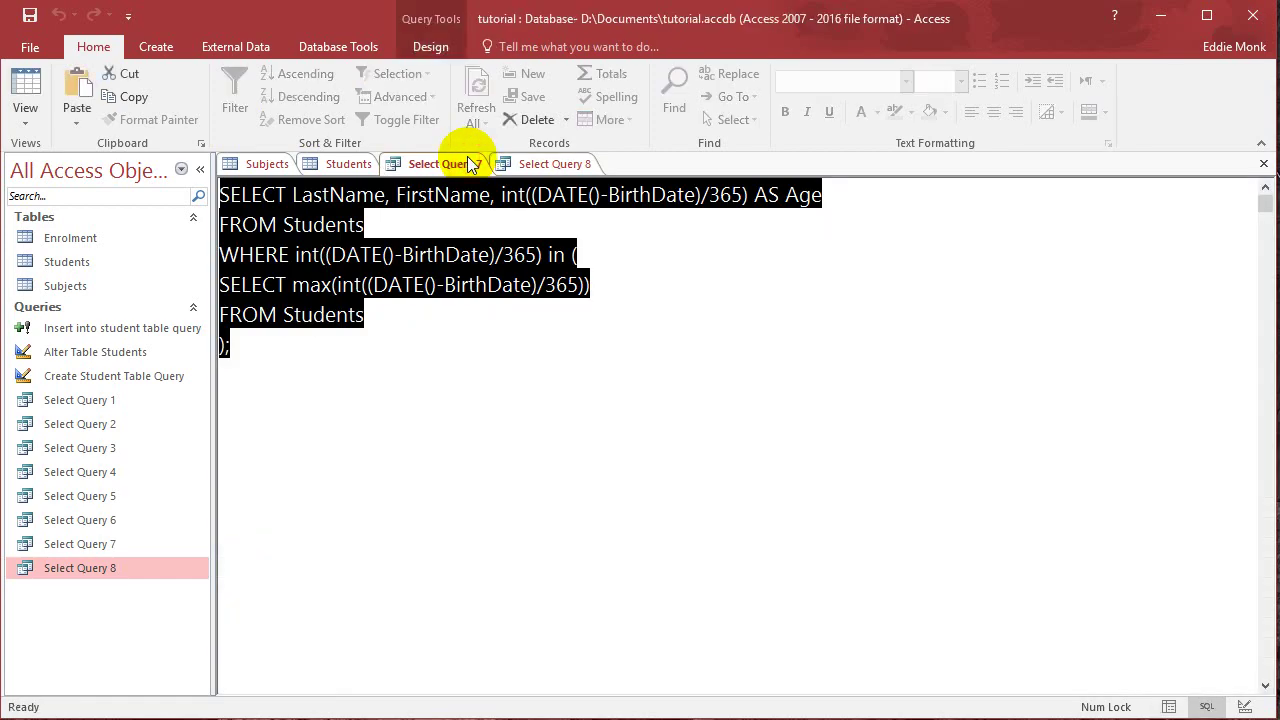
left_click(434, 330)
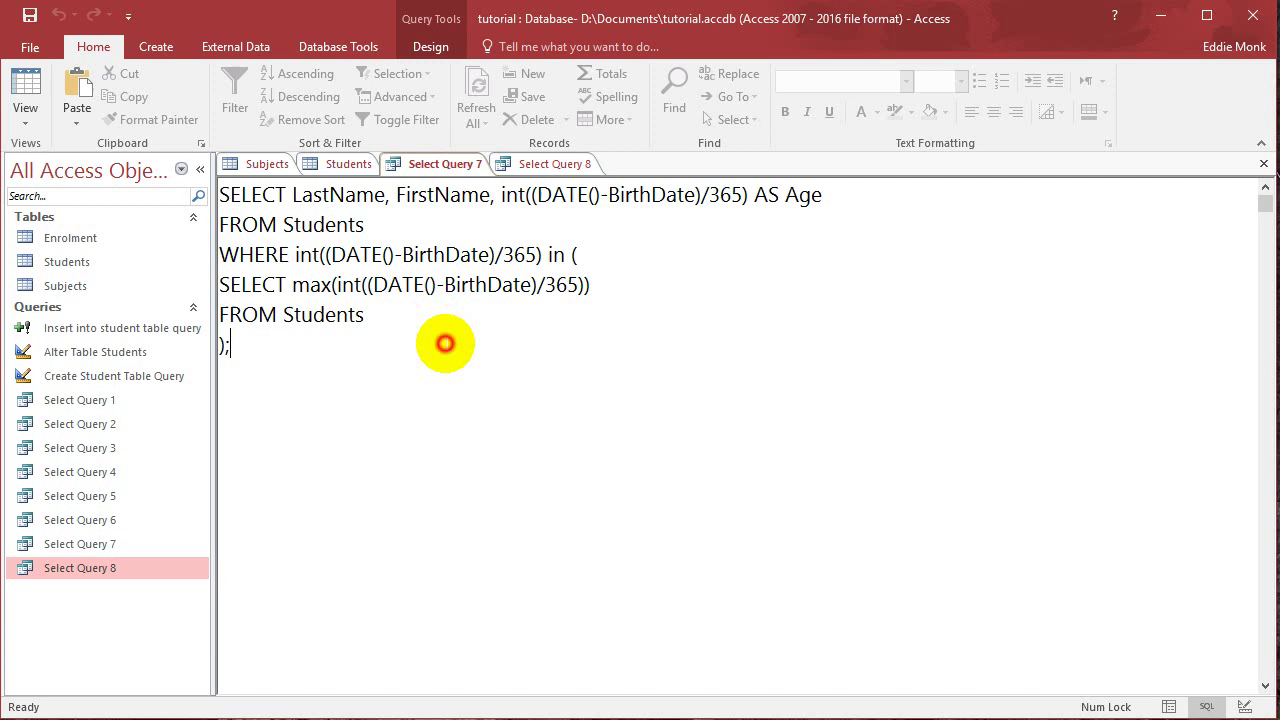
left_click_drag(437, 338, 189, 171)
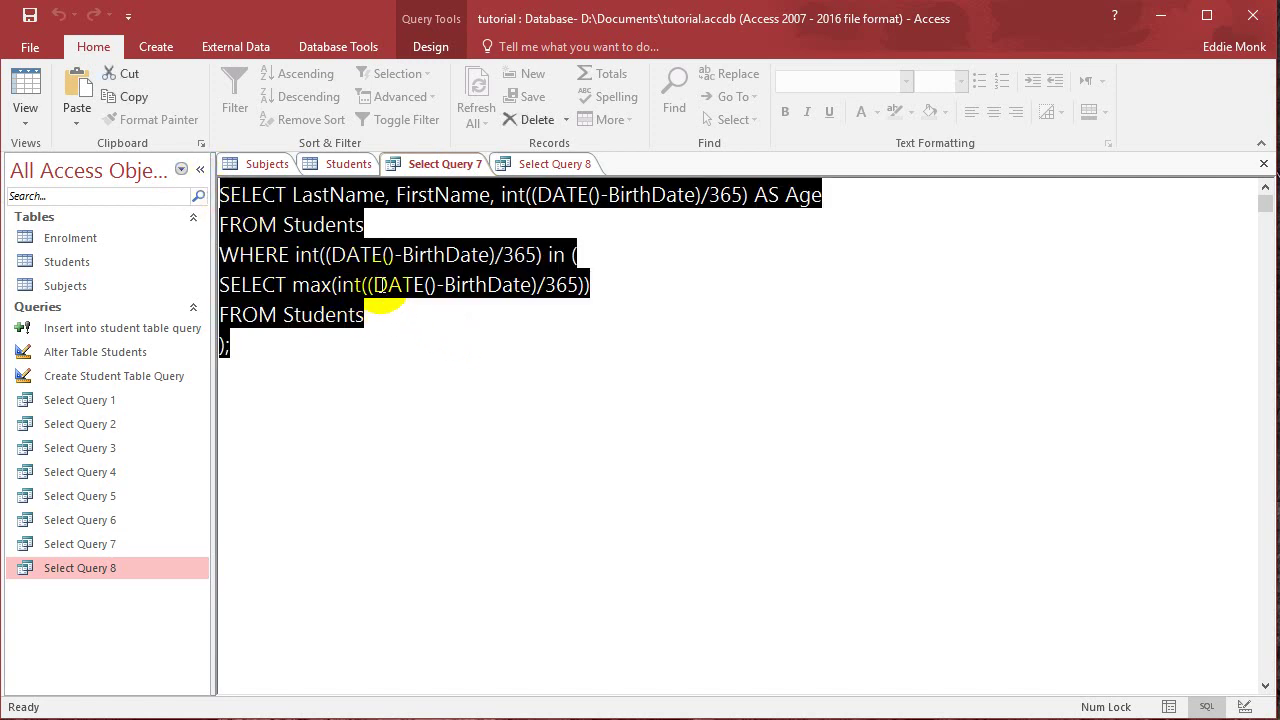
Paste Query 7's SQL over Select Query 8's SQL and delete its WHERE subquery.
left_click(548, 164)
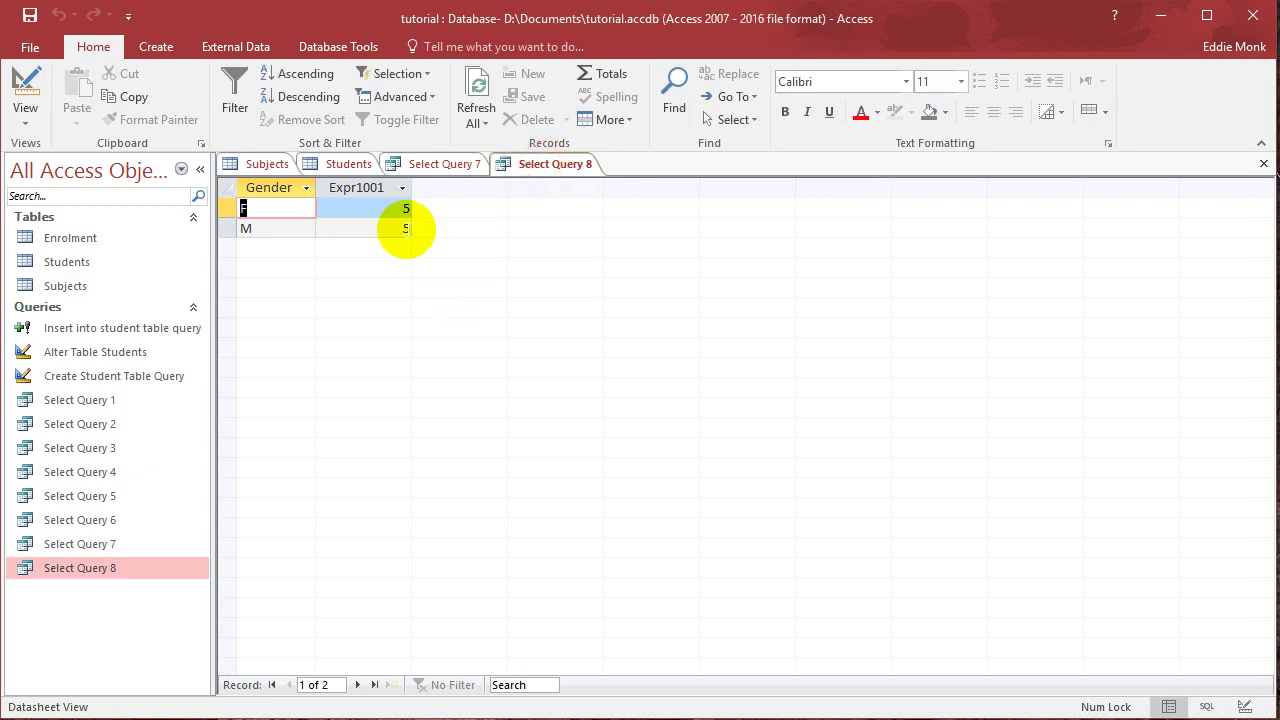
left_click(1208, 707)
left_click_drag(380, 256, 200, 166)
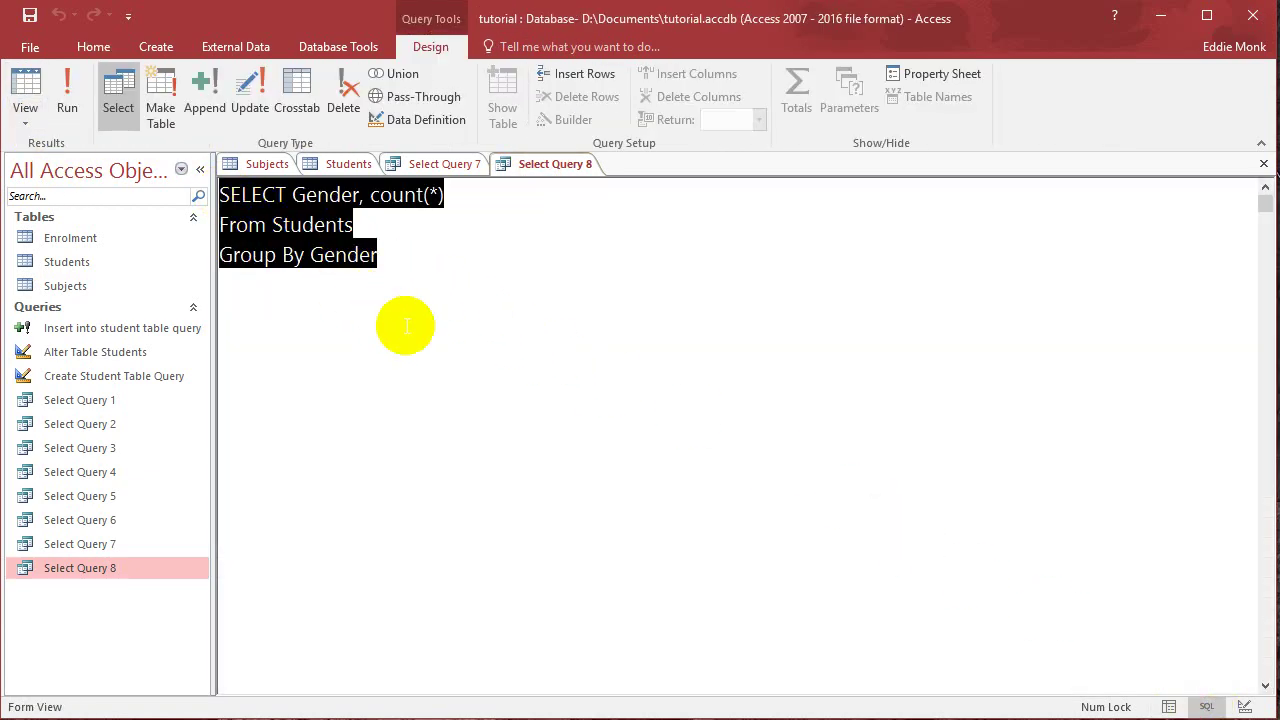
type("SELECT LastName, FirstName, int((DATE()-BirthDate)/365) AS Age FROM Students WHERE int((DATE()-BirthDate)/365) in ( SELECT max(int((DATE()-BirthDate)/365)) FROM Students );")
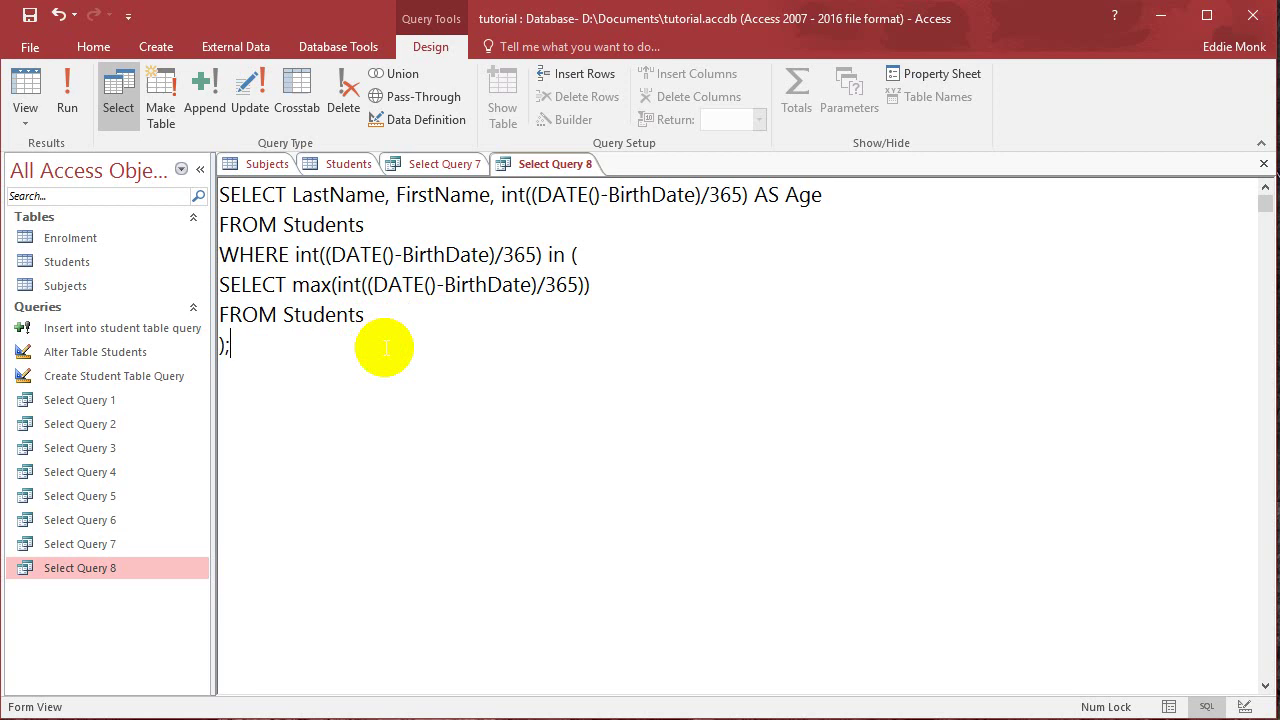
mouse_move(382, 345)
left_mouse_down()
mouse_move(325, 285)
mouse_move(200, 255)
left_mouse_up()
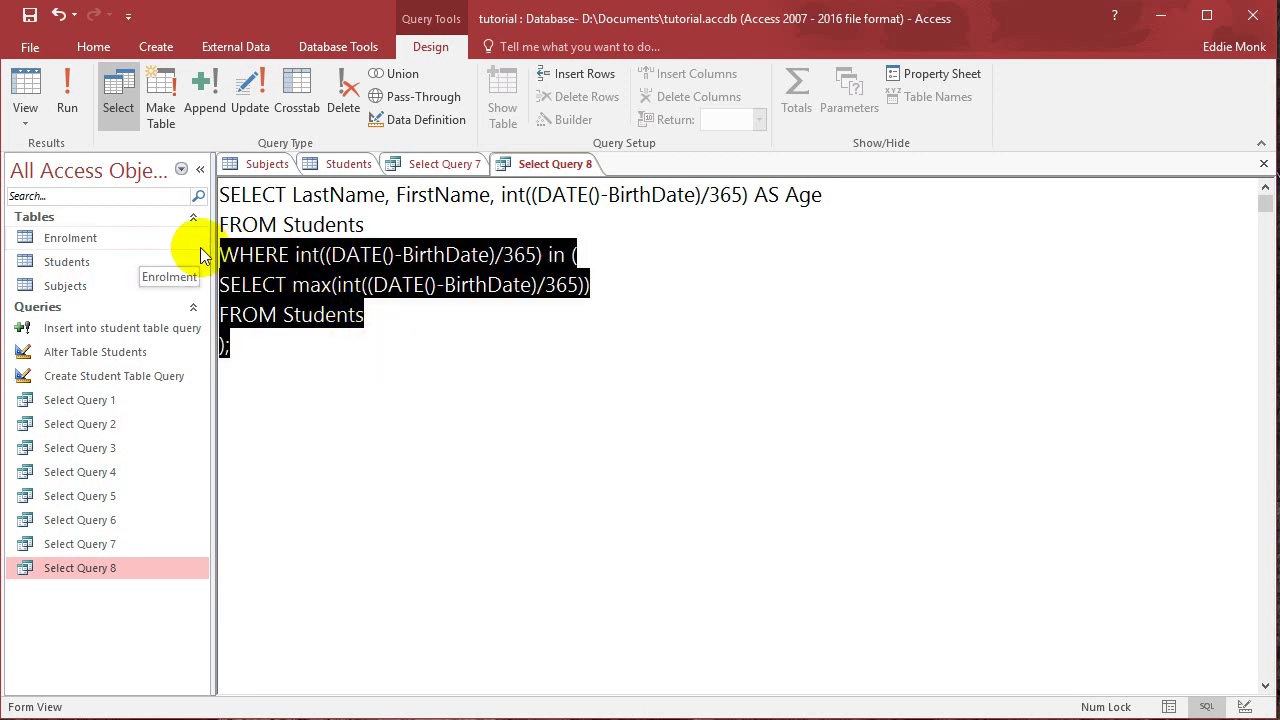
key("Delete")
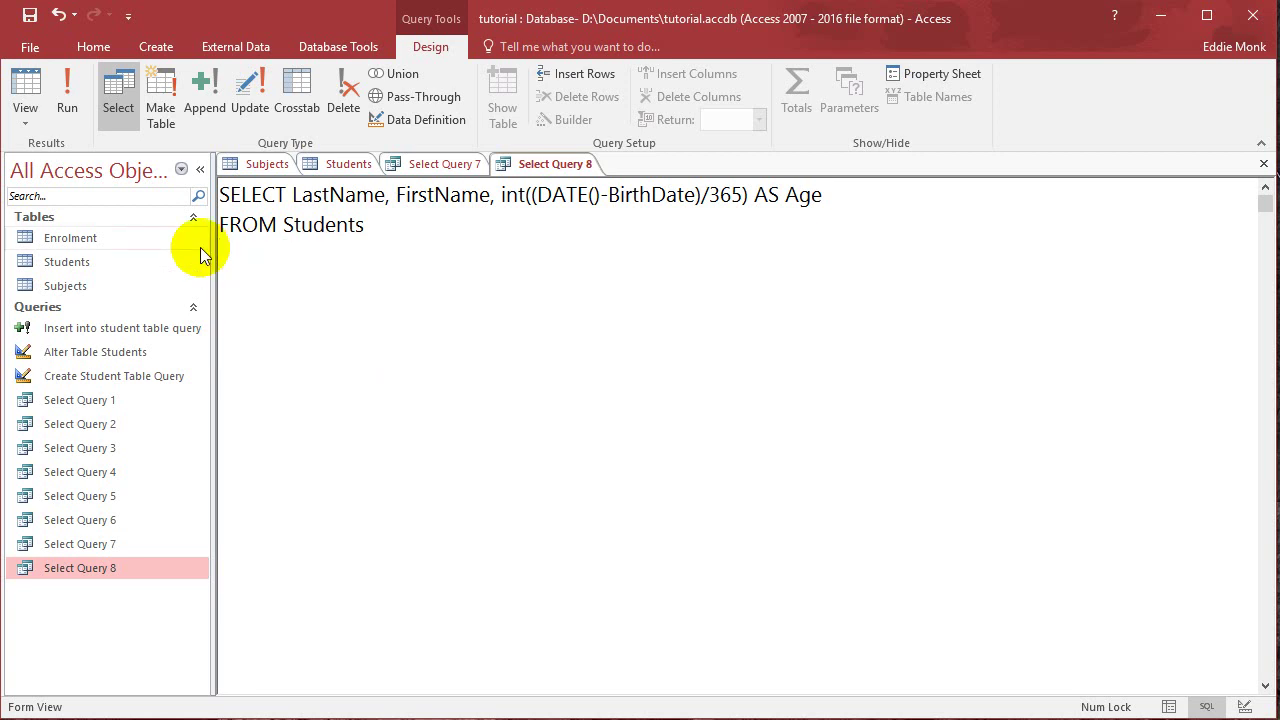
Run the name-and-age query, then add 'Gender,' before LastName and rerun it.
left_click(68, 95)
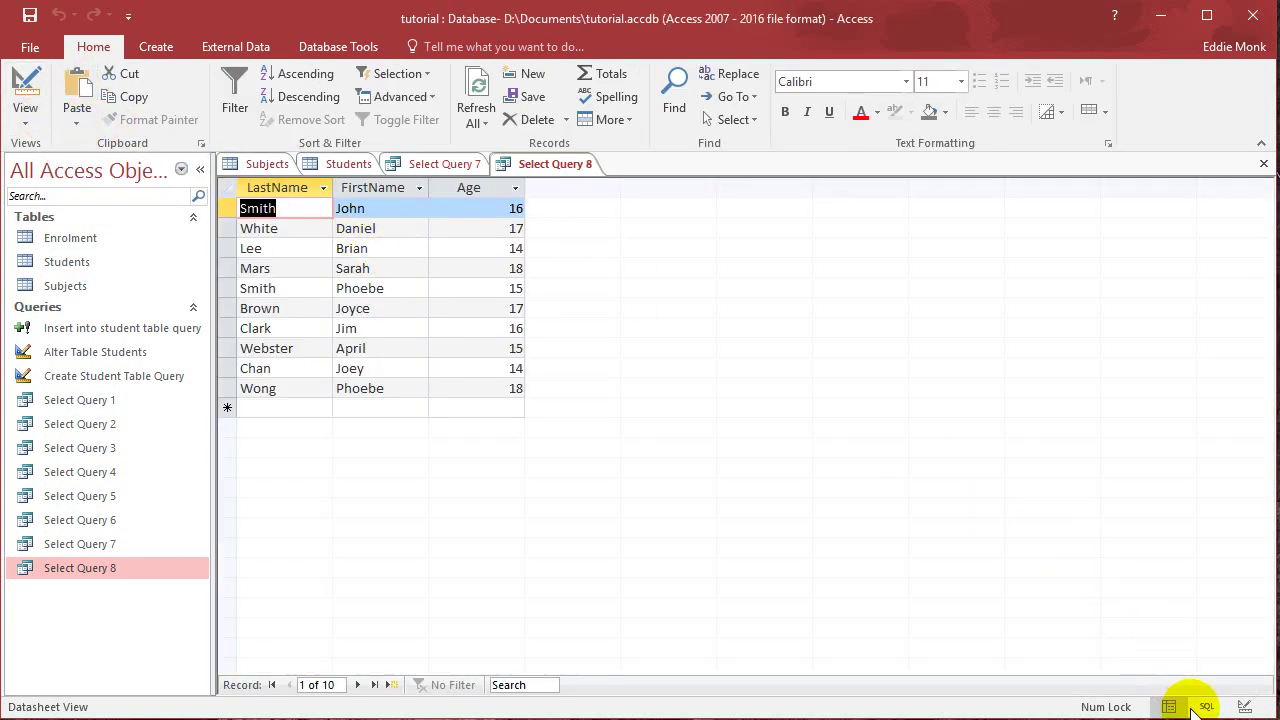
left_click(1206, 707)
left_click(291, 195)
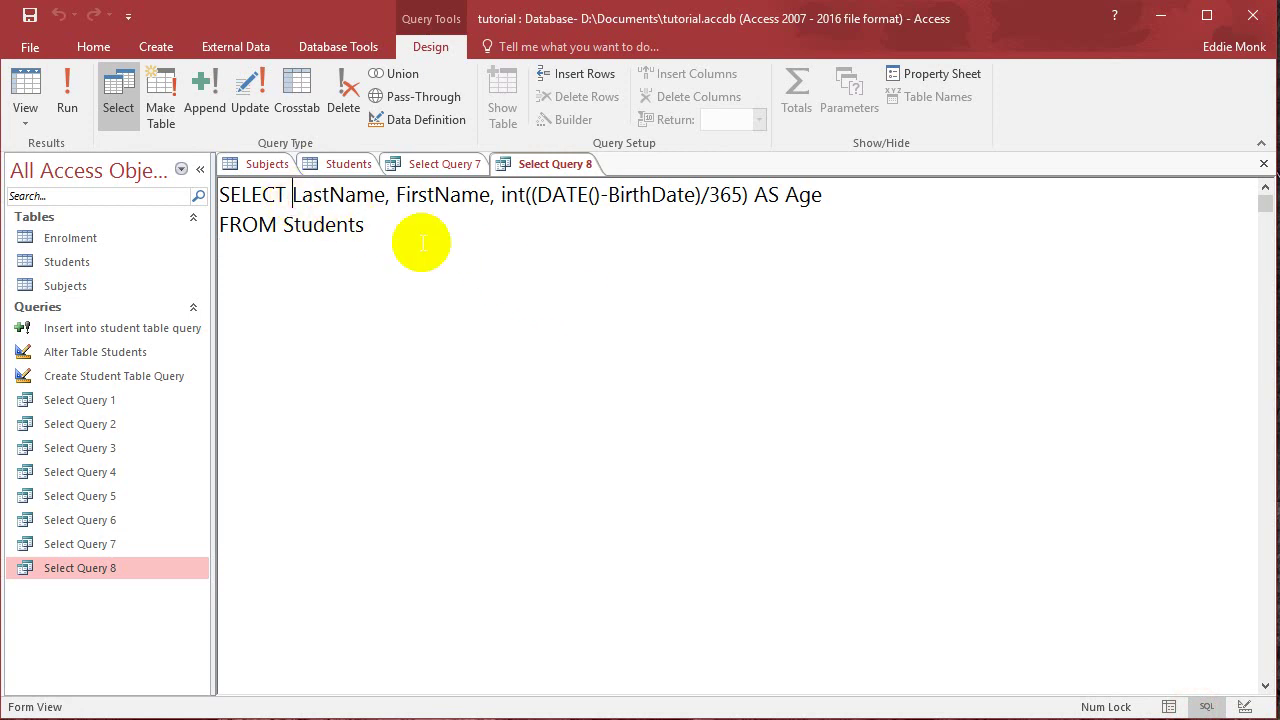
type("Gender,")
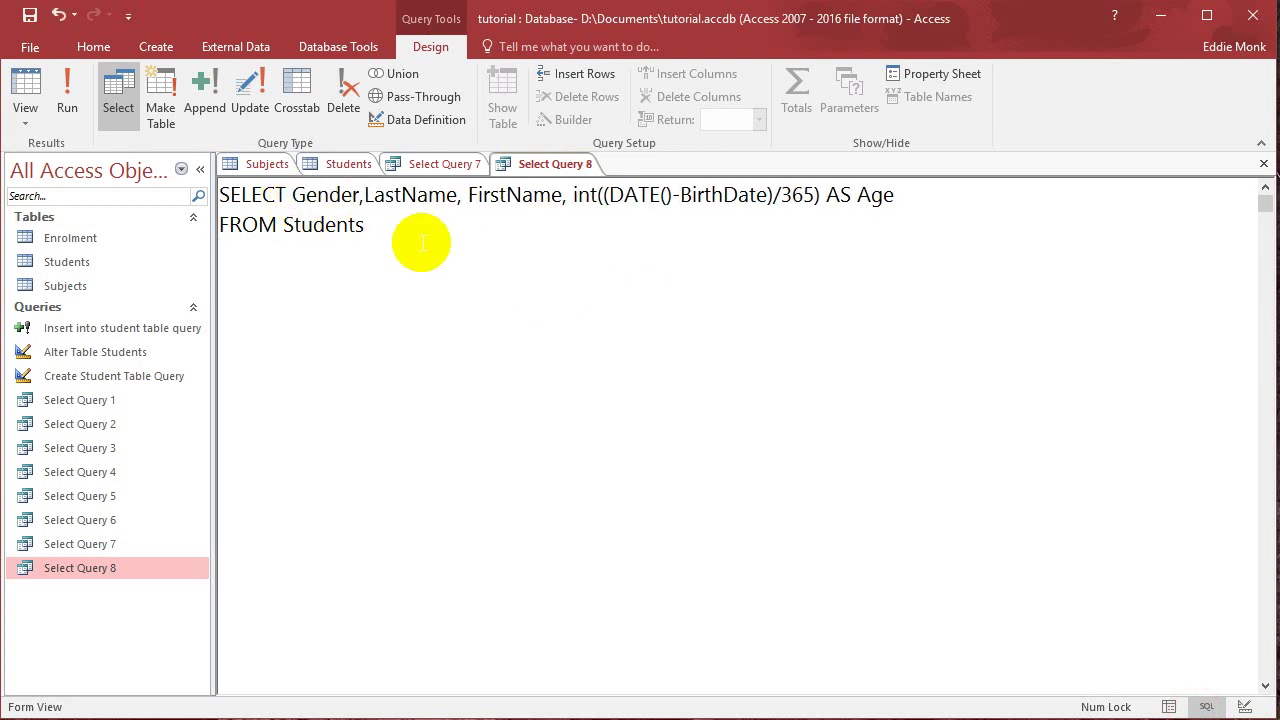
left_click(40, 88)
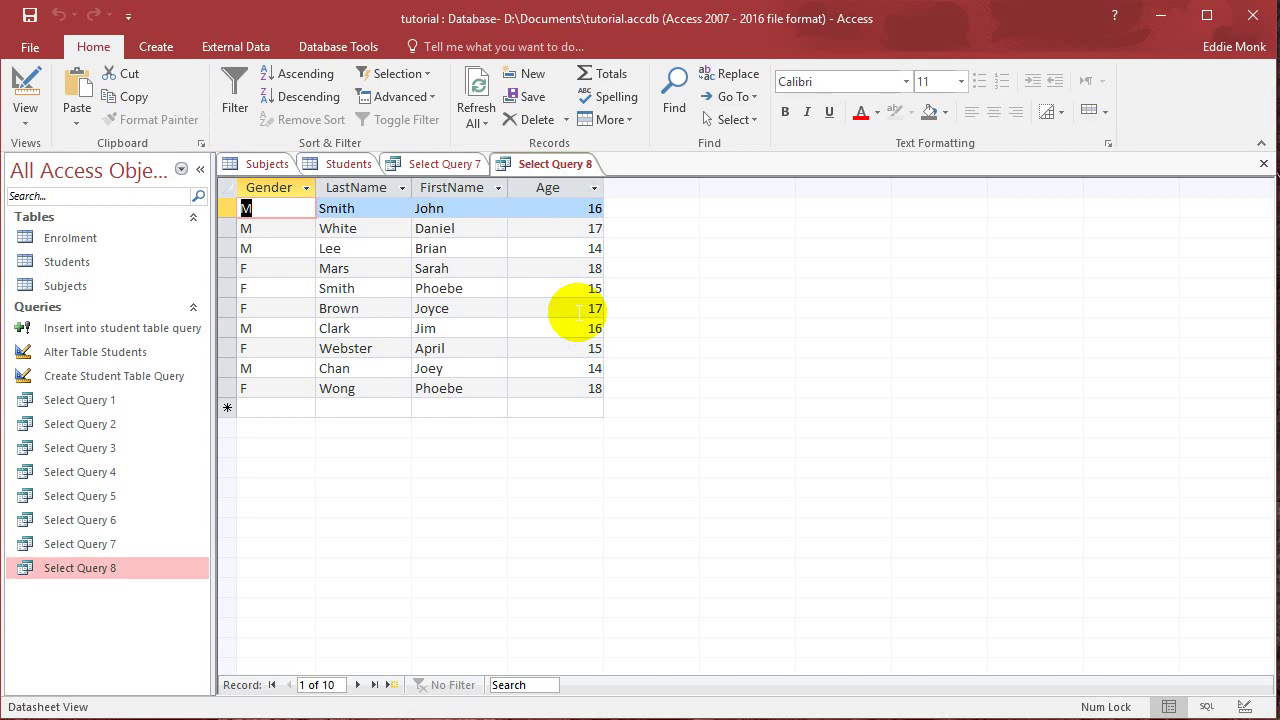
left_click(1207, 706)
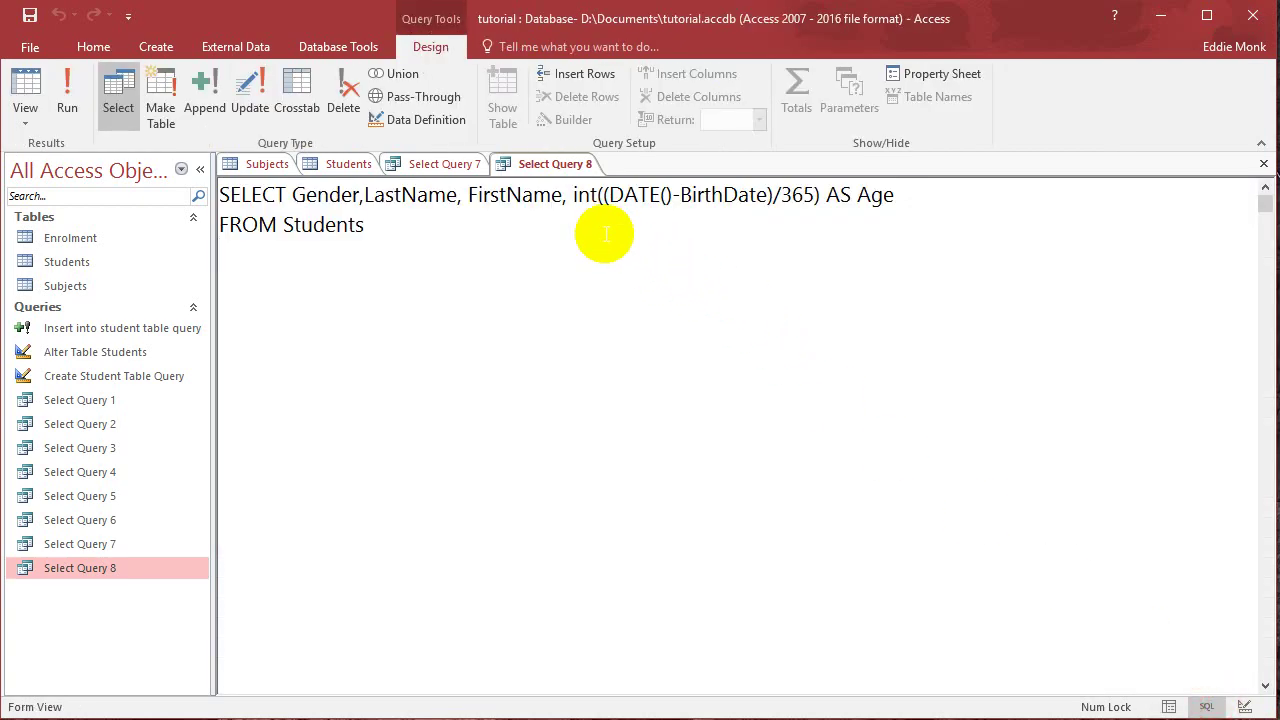
left_click(574, 200)
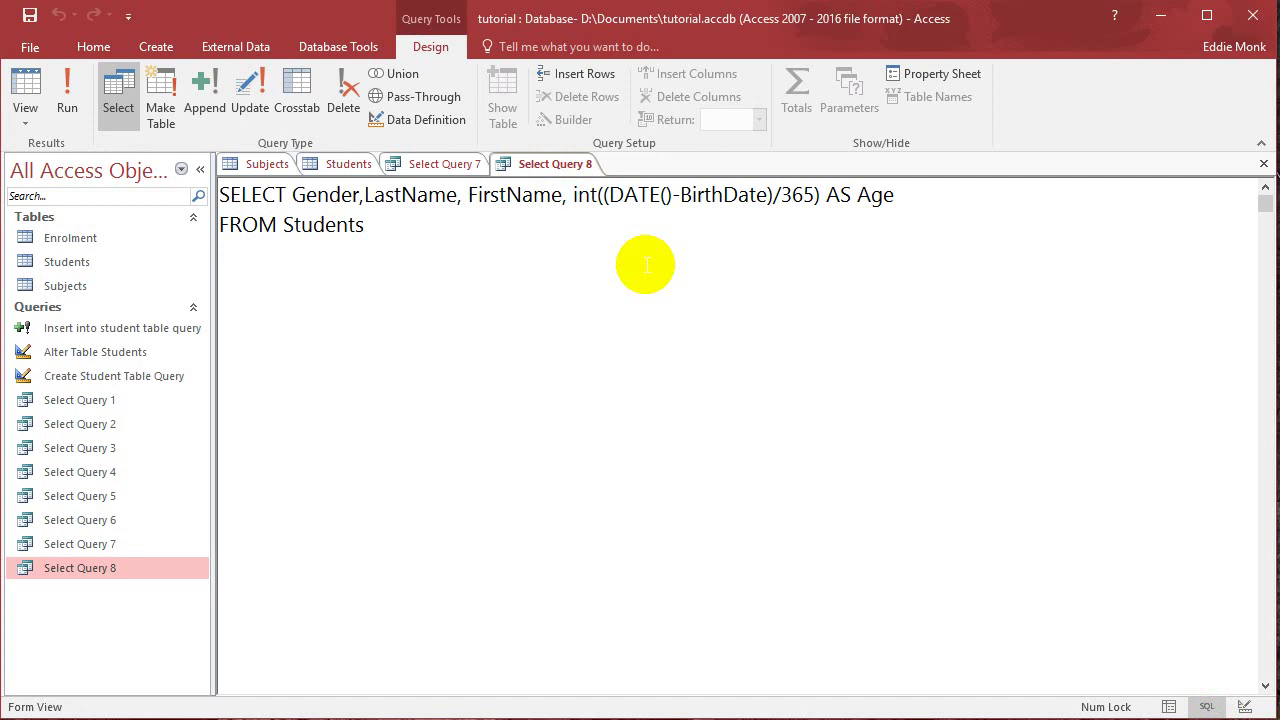
Wrap the age expression in avg() with alias Average_Age, then run the query.
type("avg(")
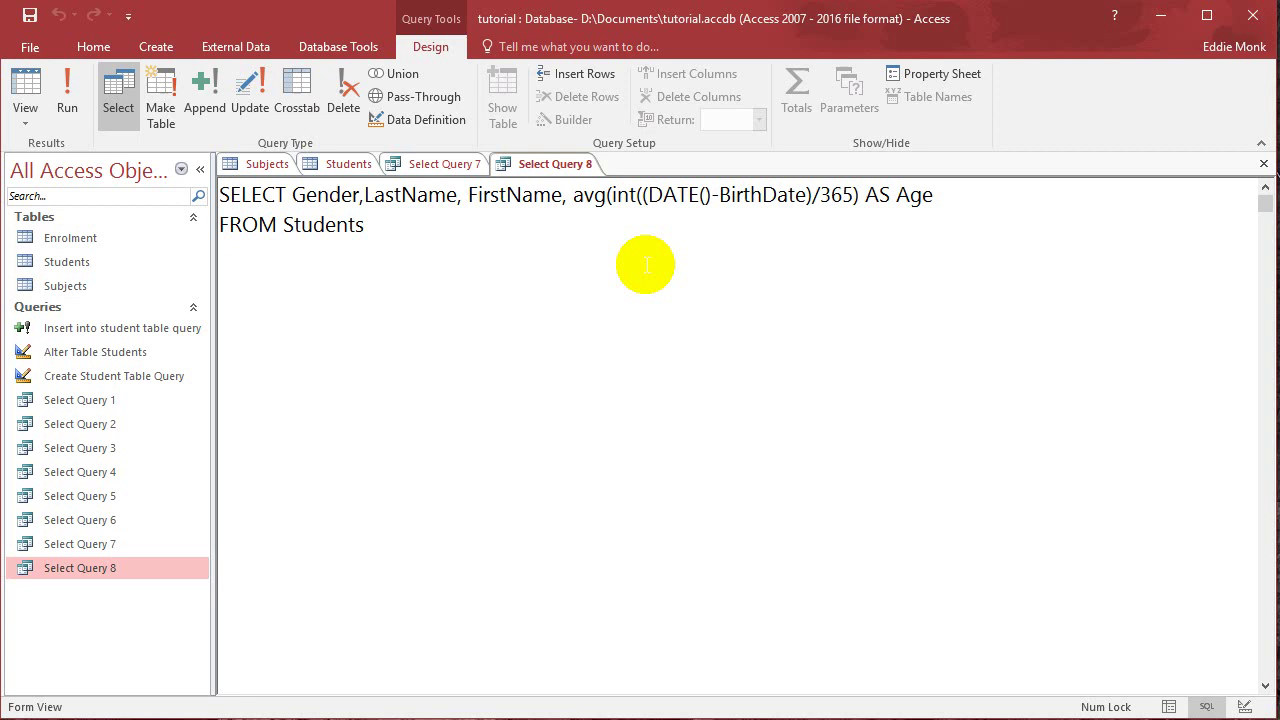
key("Left")
key("Left")
key("Left")
type(")")
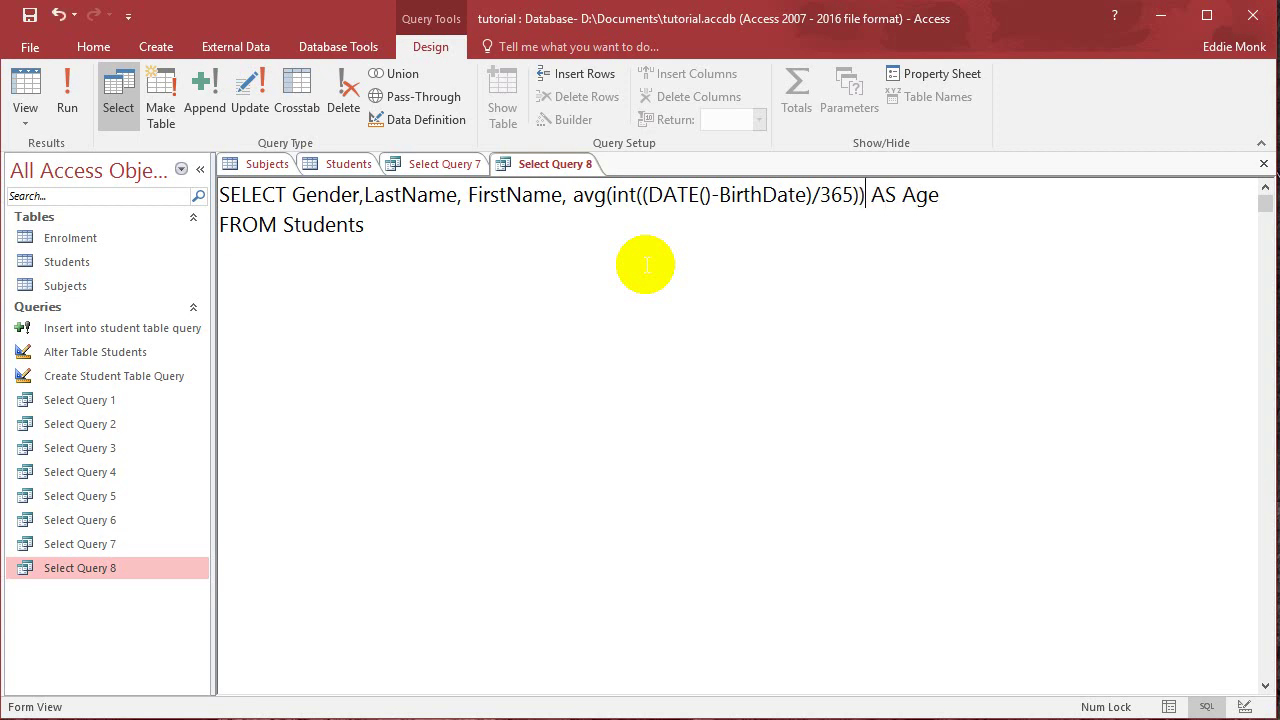
key("Right")
type("A")
type("verage_")
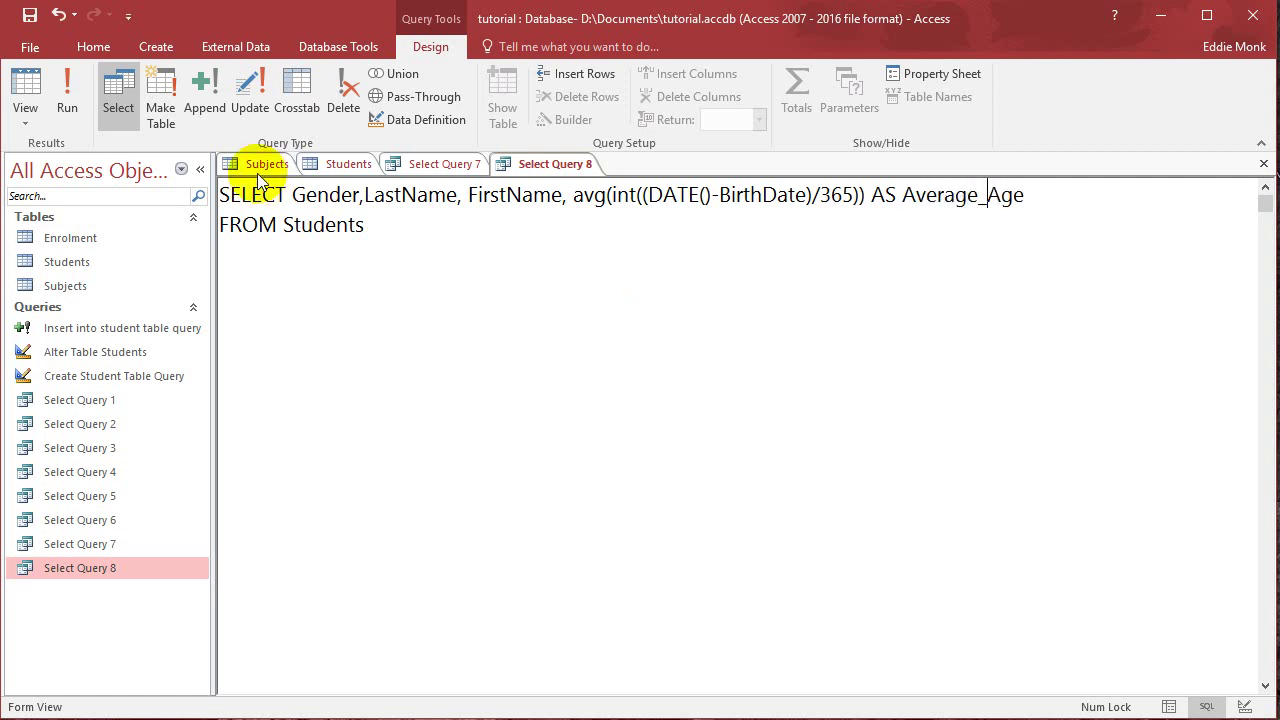
left_click(67, 95)
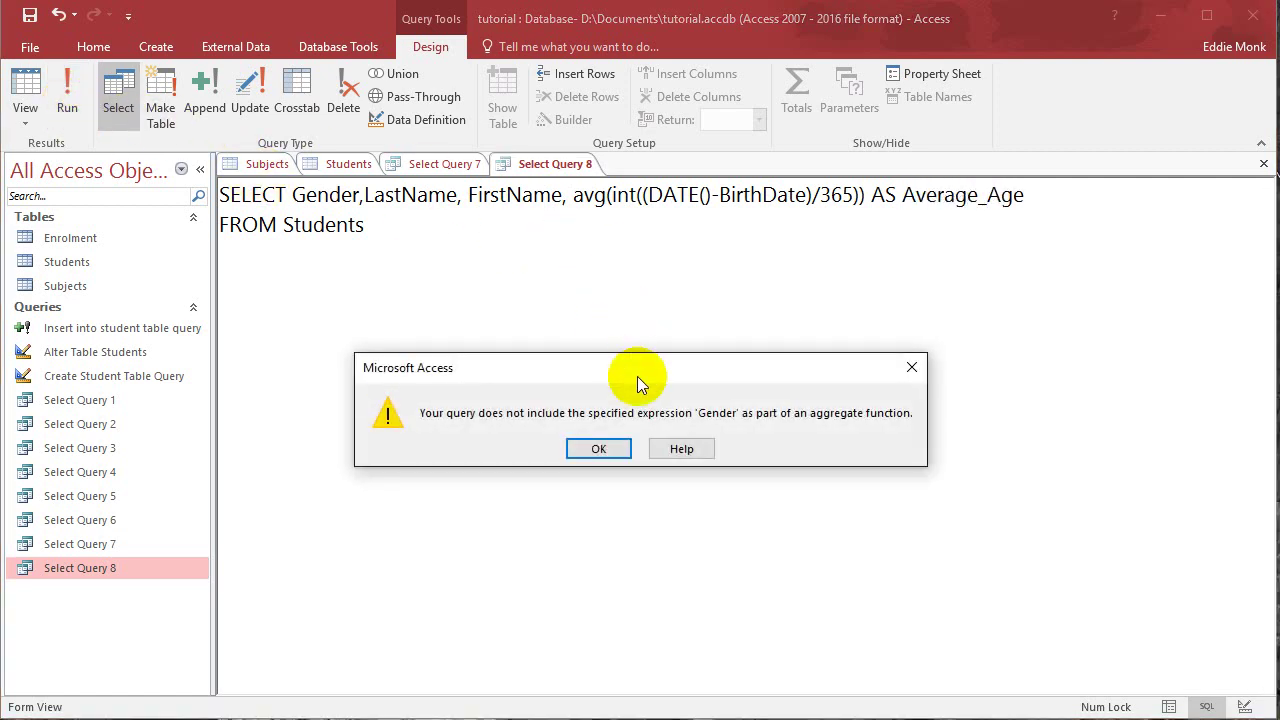
Dismiss the aggregate-function error and delete Gender from the SELECT list.
left_click(594, 452)
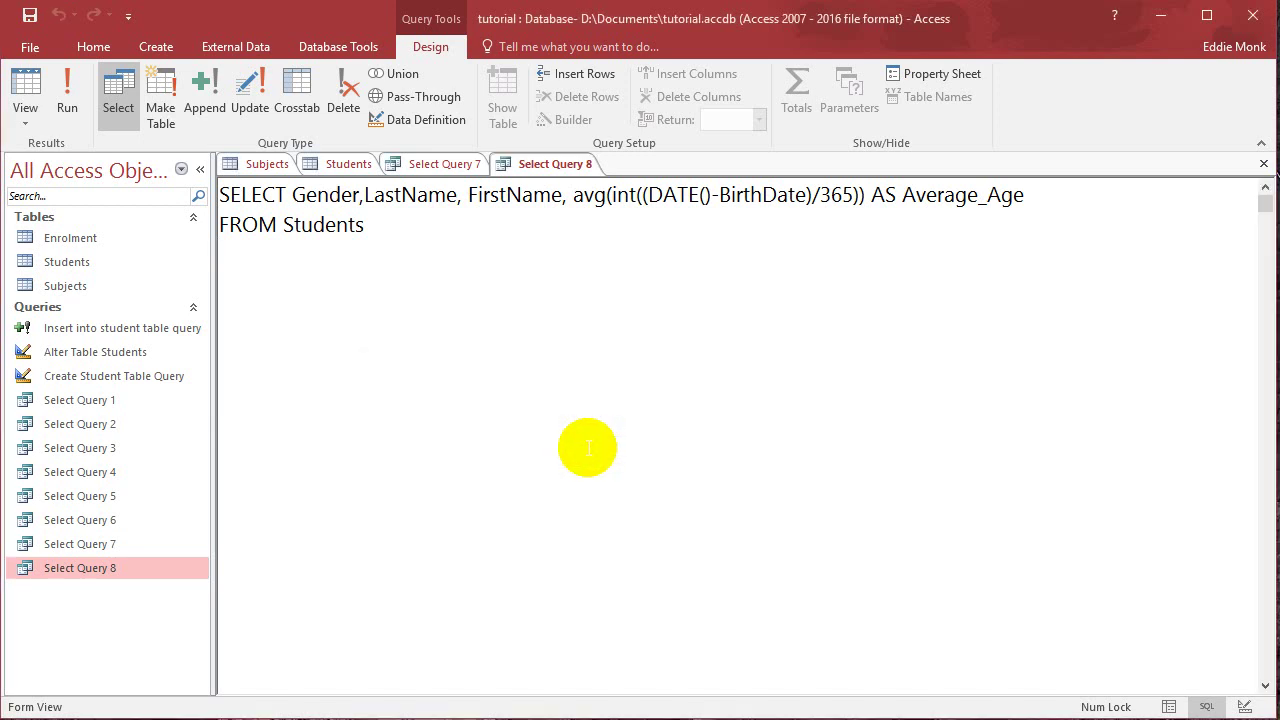
left_click(403, 232)
left_click(363, 196)
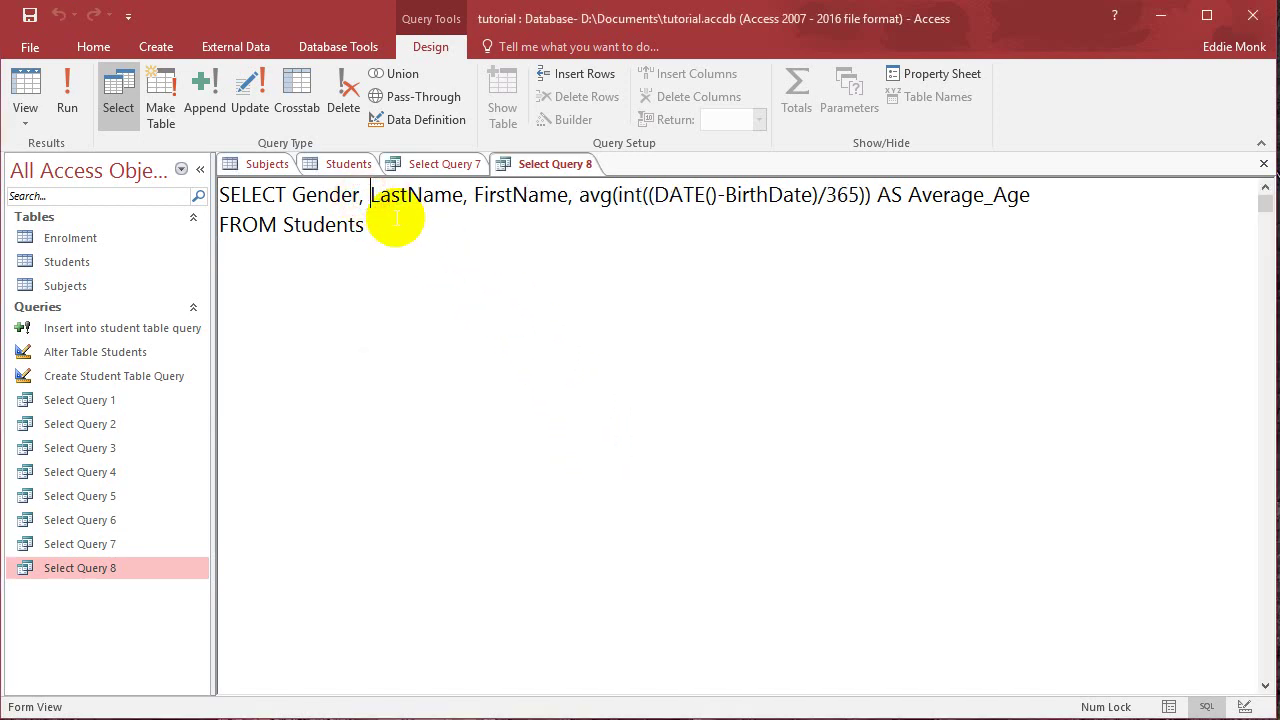
double_click(325, 195)
key("Delete")
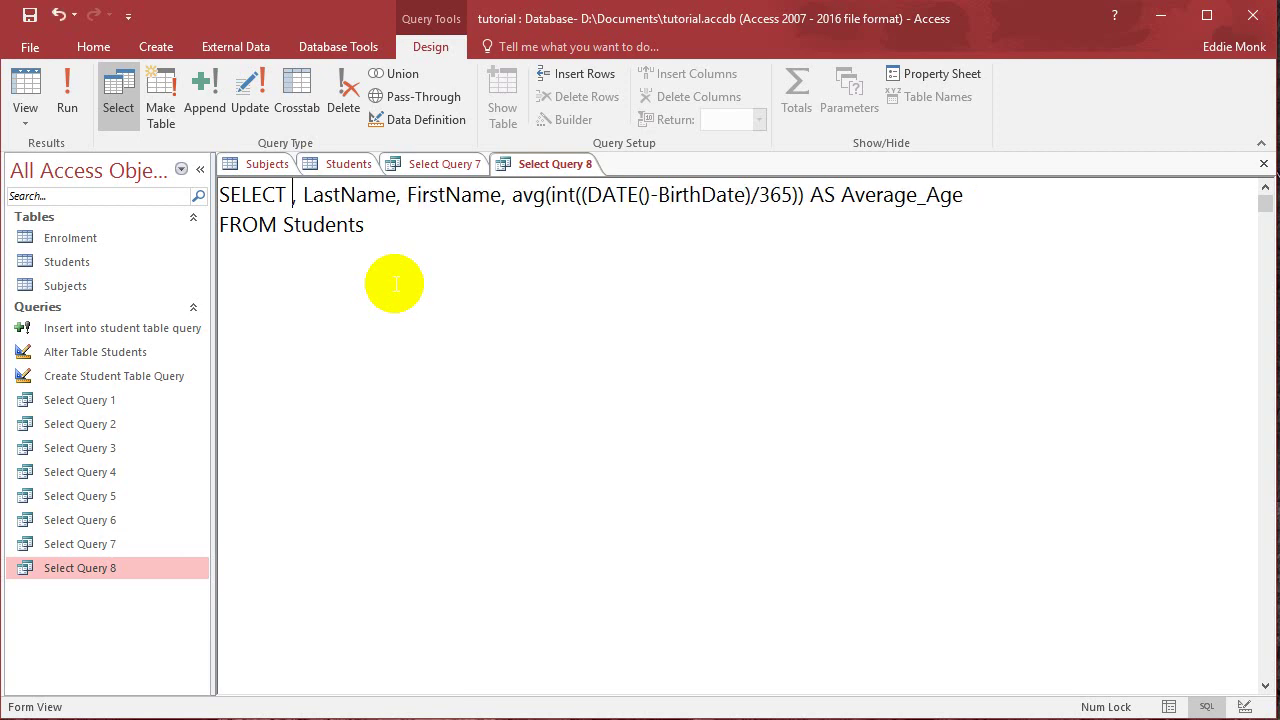
key("Delete")
key("Delete")
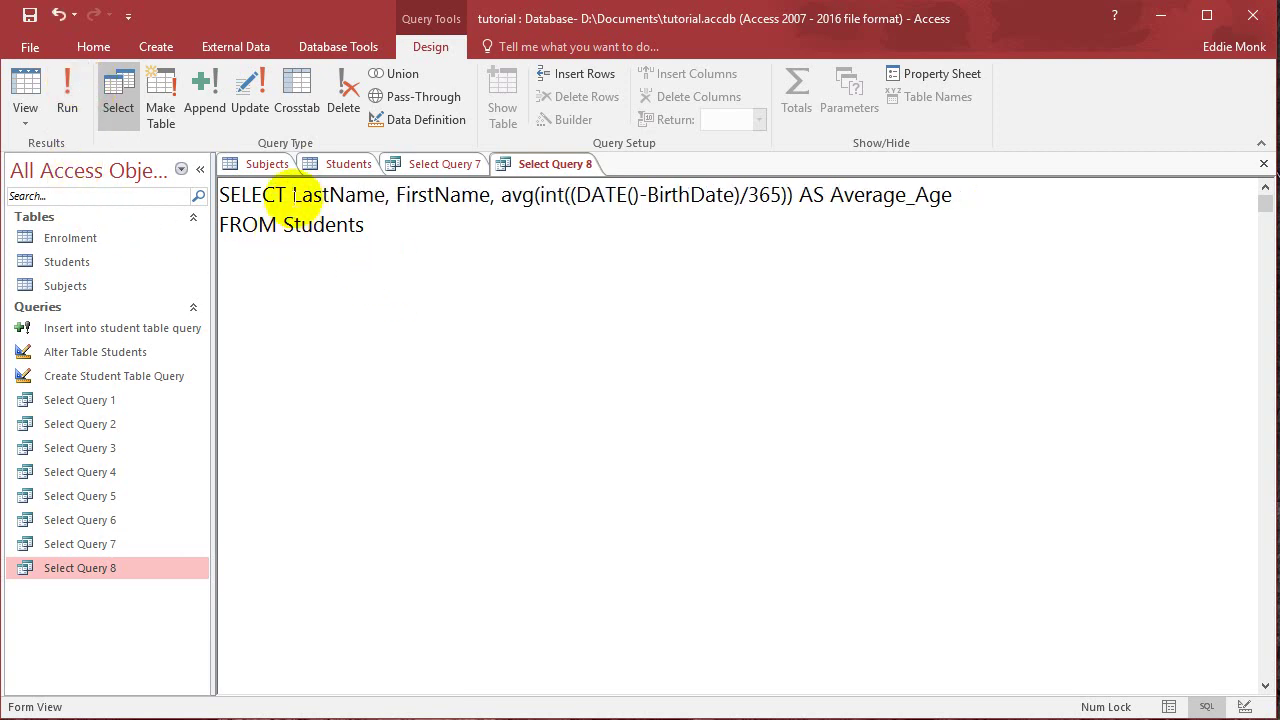
Delete LastName and FirstName, then run the query to get an Average_Age of 16.
left_click_drag(292, 195, 500, 196)
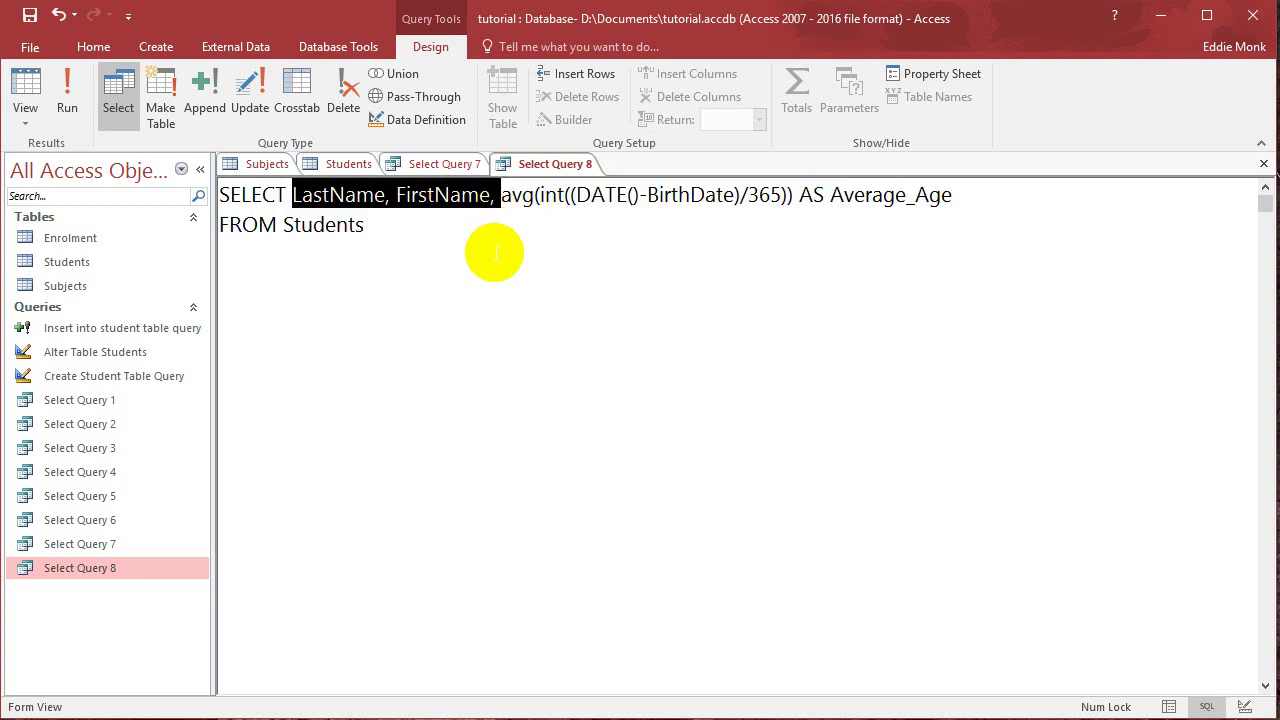
key("Delete")
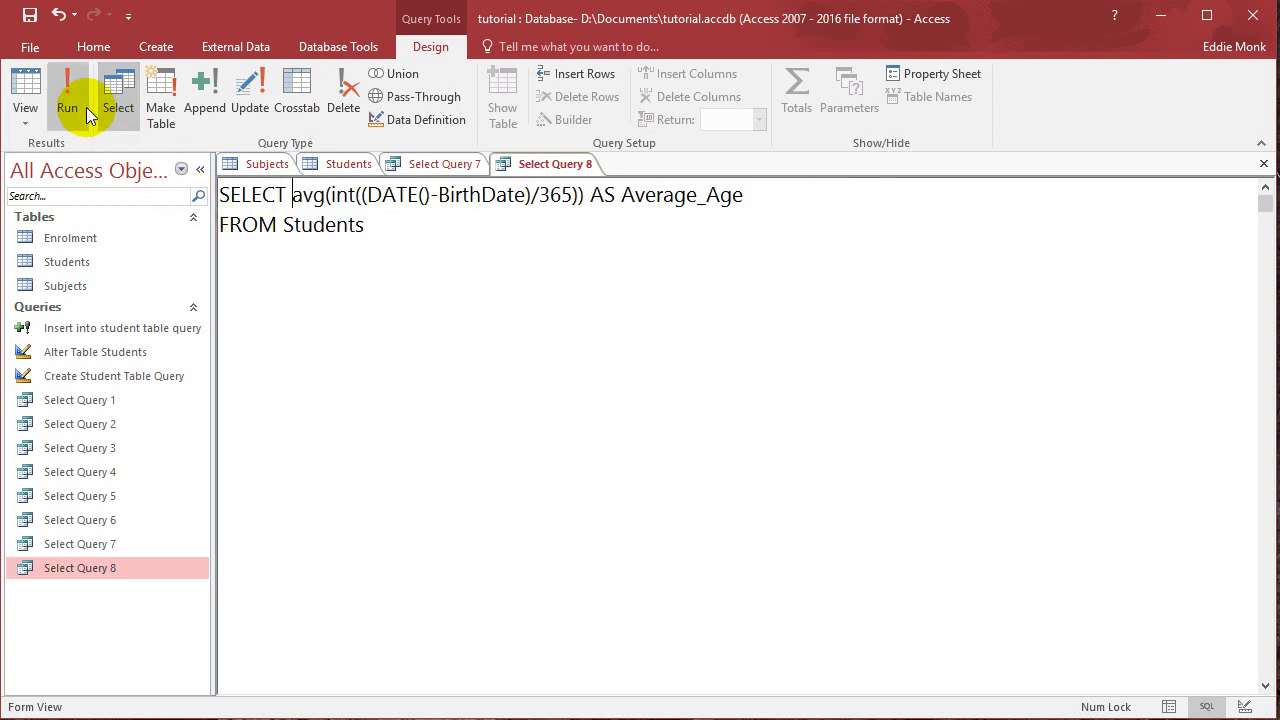
left_click(78, 100)
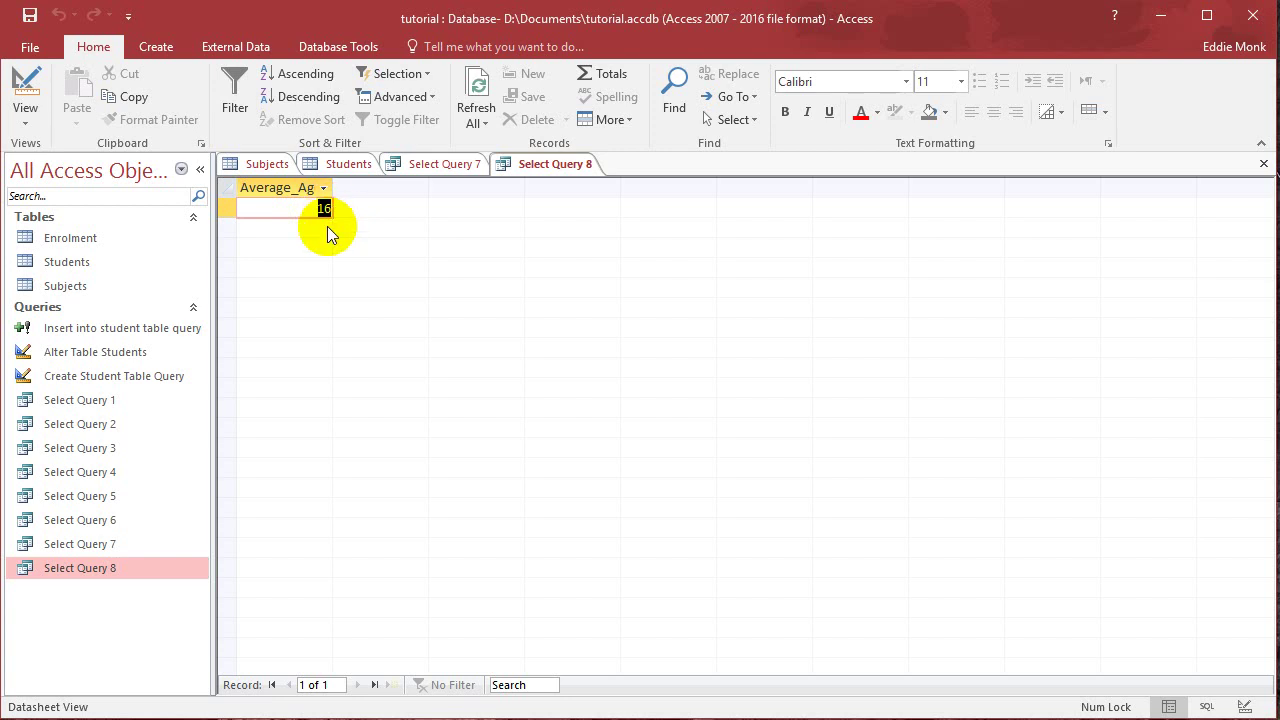
left_click(340, 164)
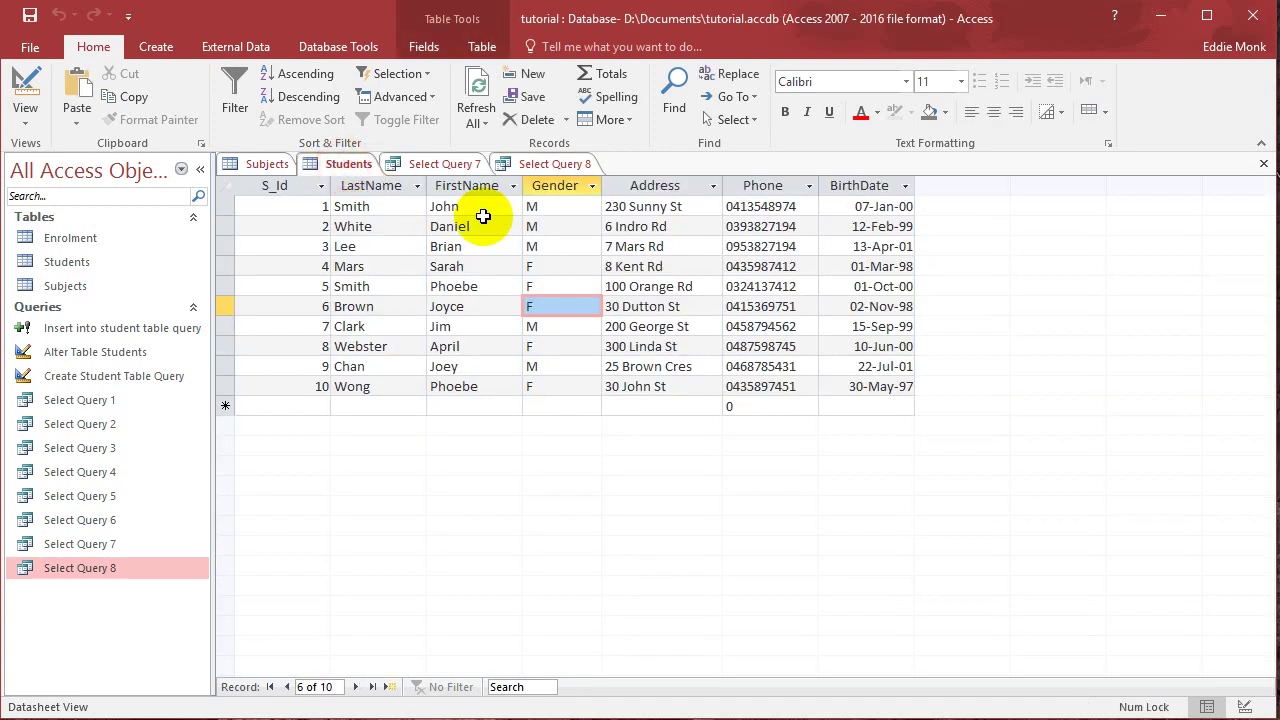
Delete Select Query 7's WHERE max-age subquery and run it to list all ten students.
left_click(452, 166)
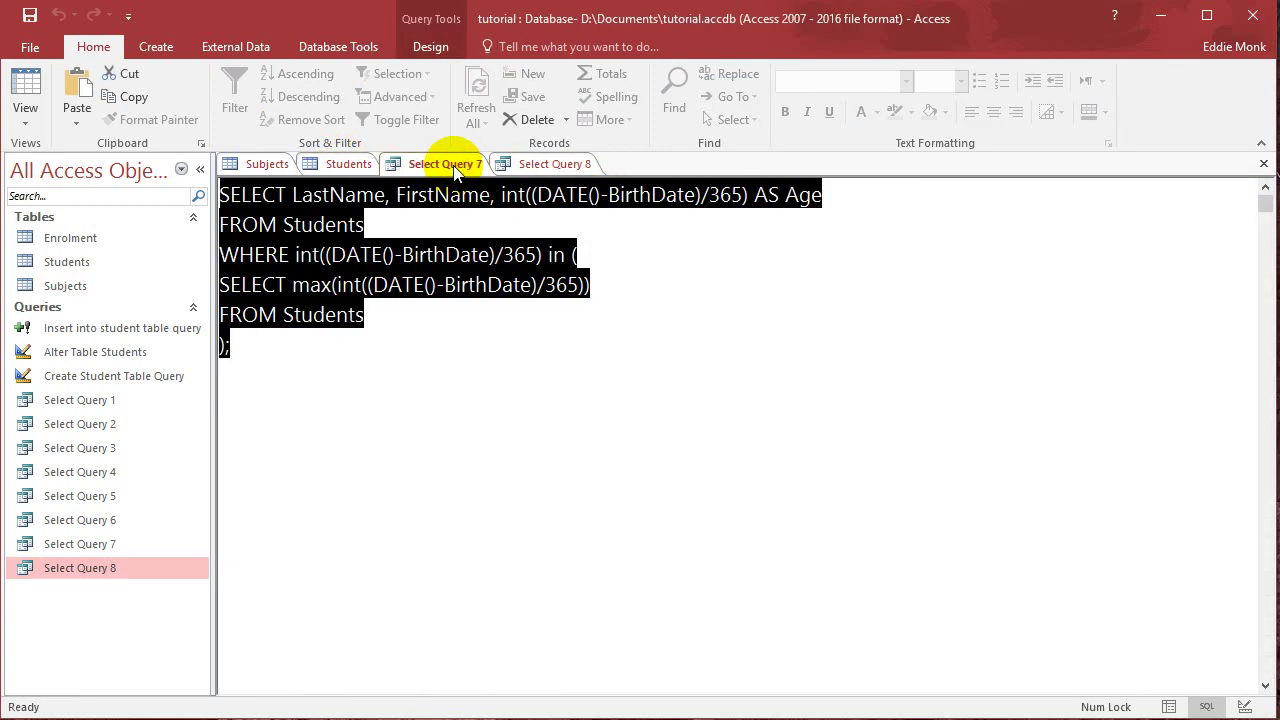
left_click(30, 119)
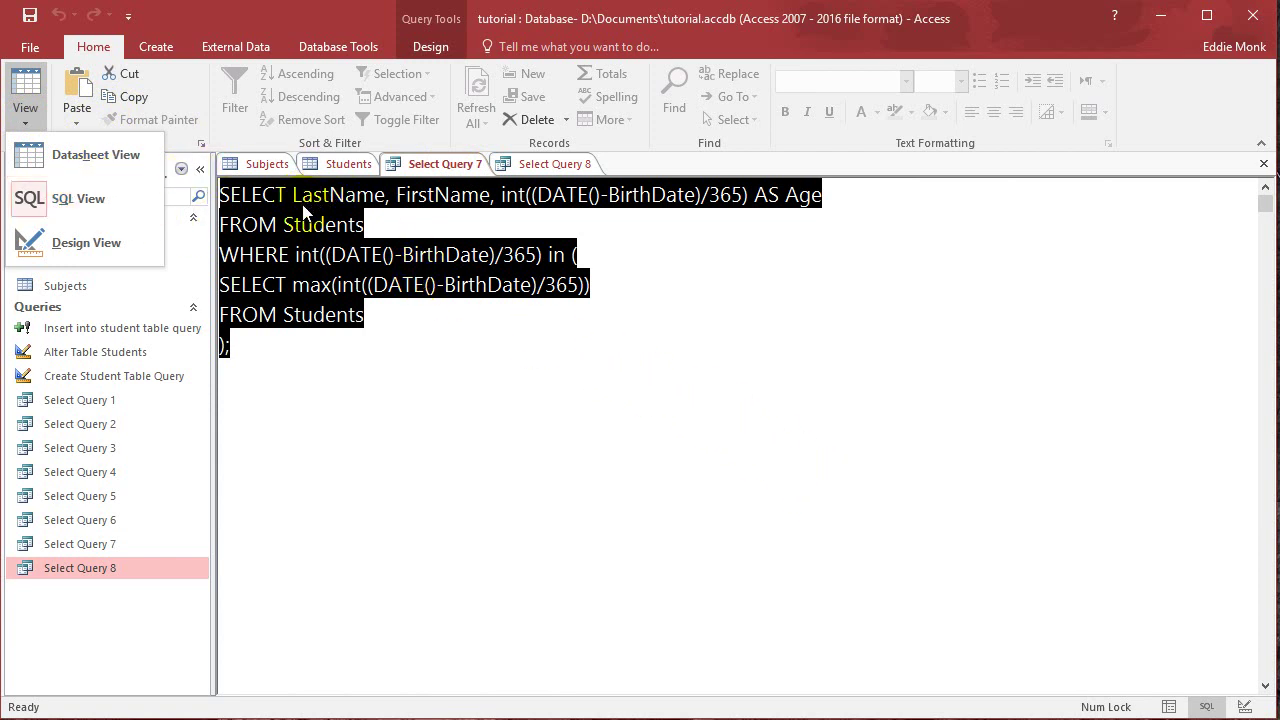
key("Escape")
left_click(410, 346)
left_click_drag(380, 360, 208, 258)
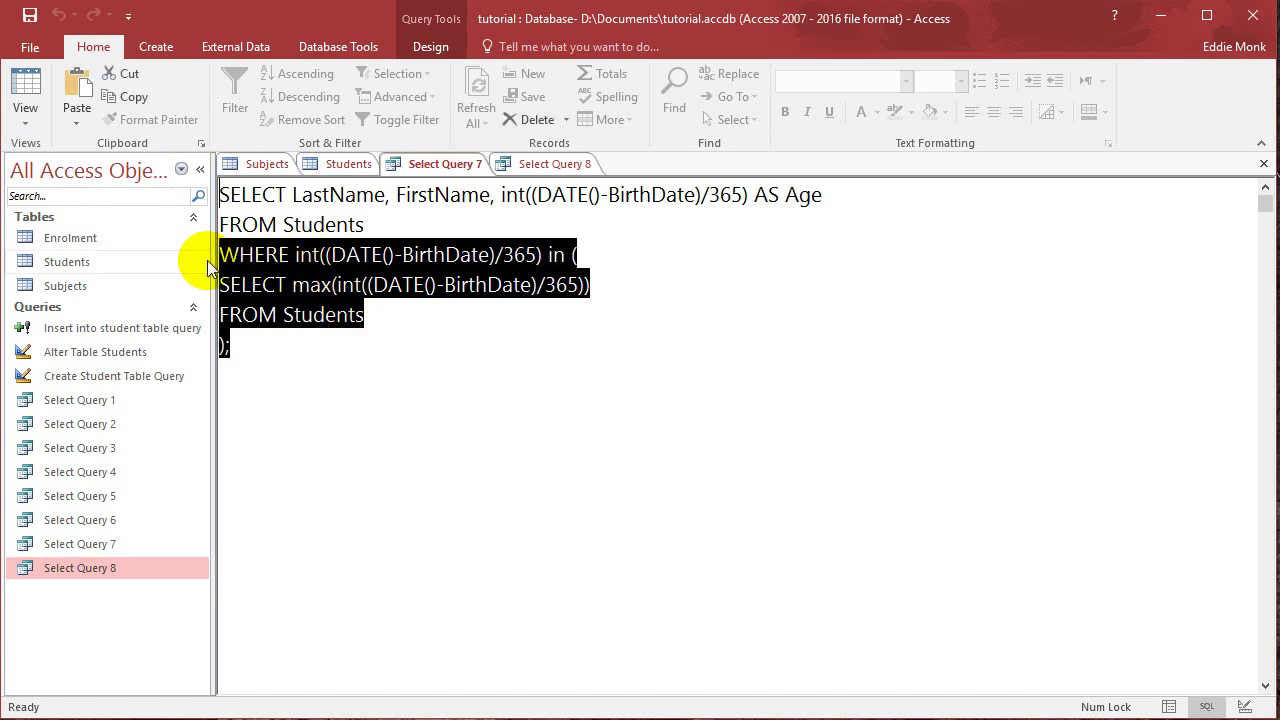
key("Delete")
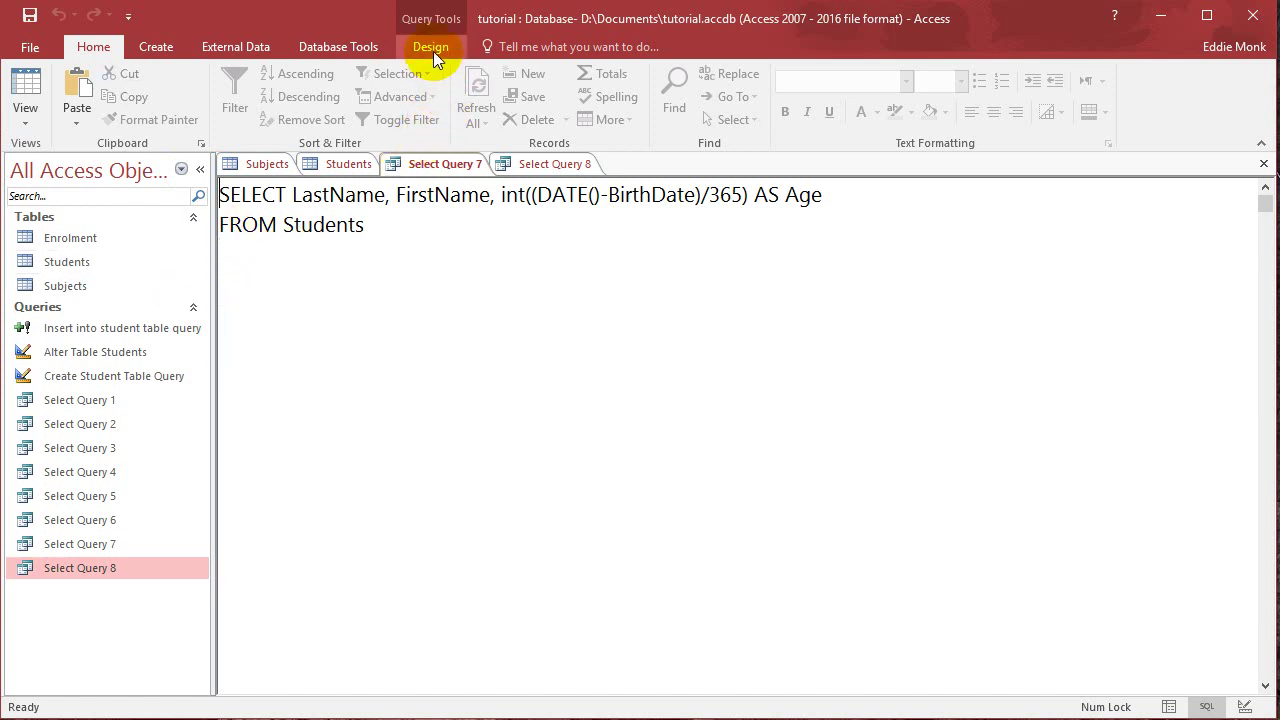
left_click(430, 47)
left_click(80, 98)
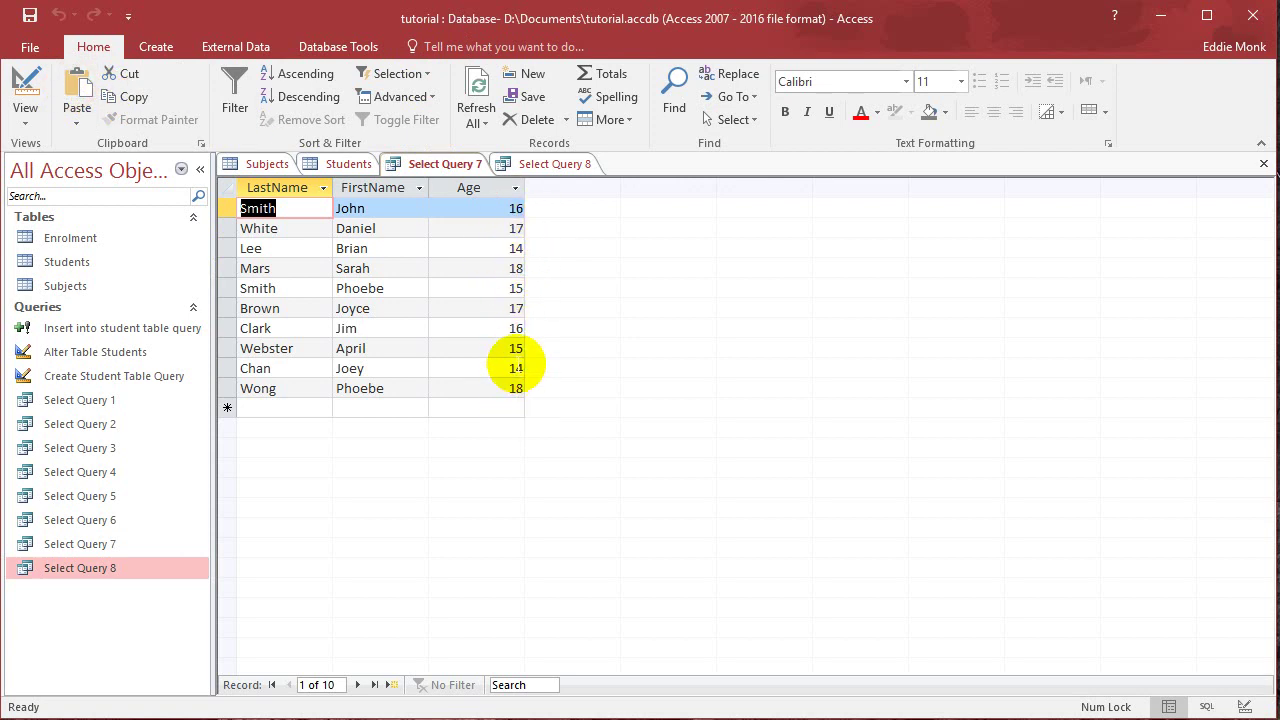
In Select Query 8's SQL view, add 'Group By Gender' and put 'Gender,' first in the SELECT list.
left_click(548, 163)
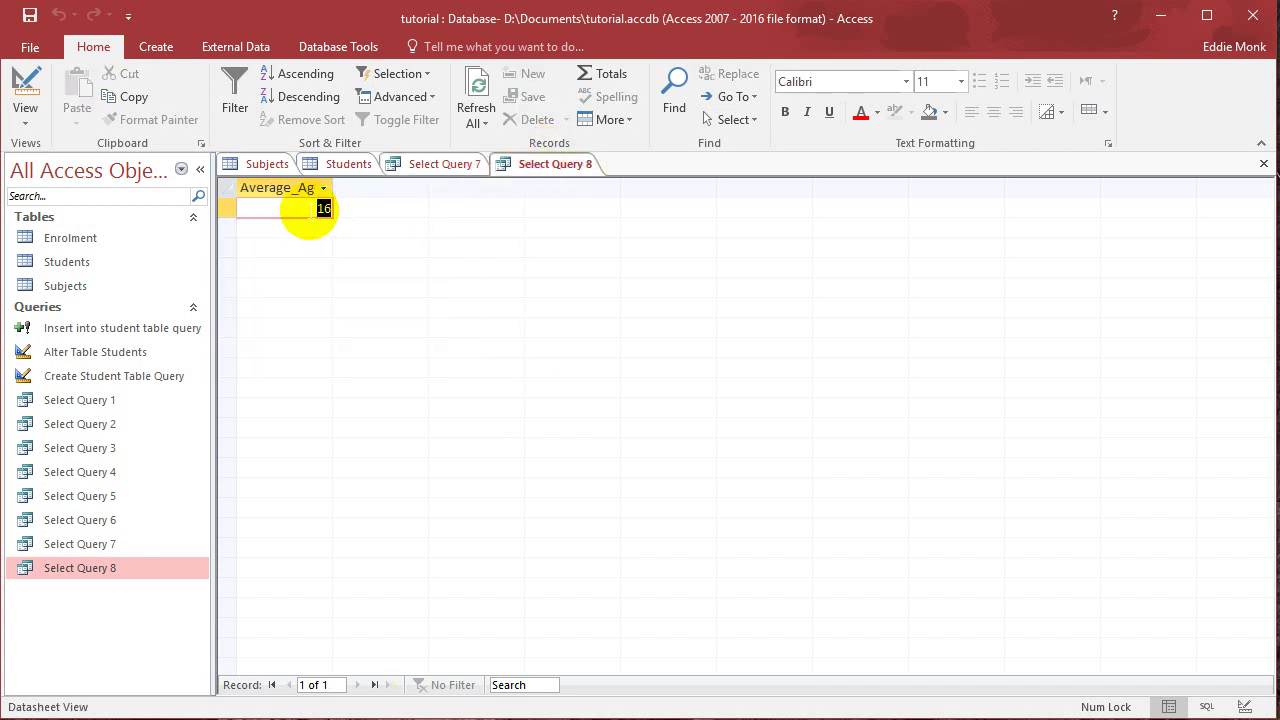
left_click(25, 112)
left_click(82, 197)
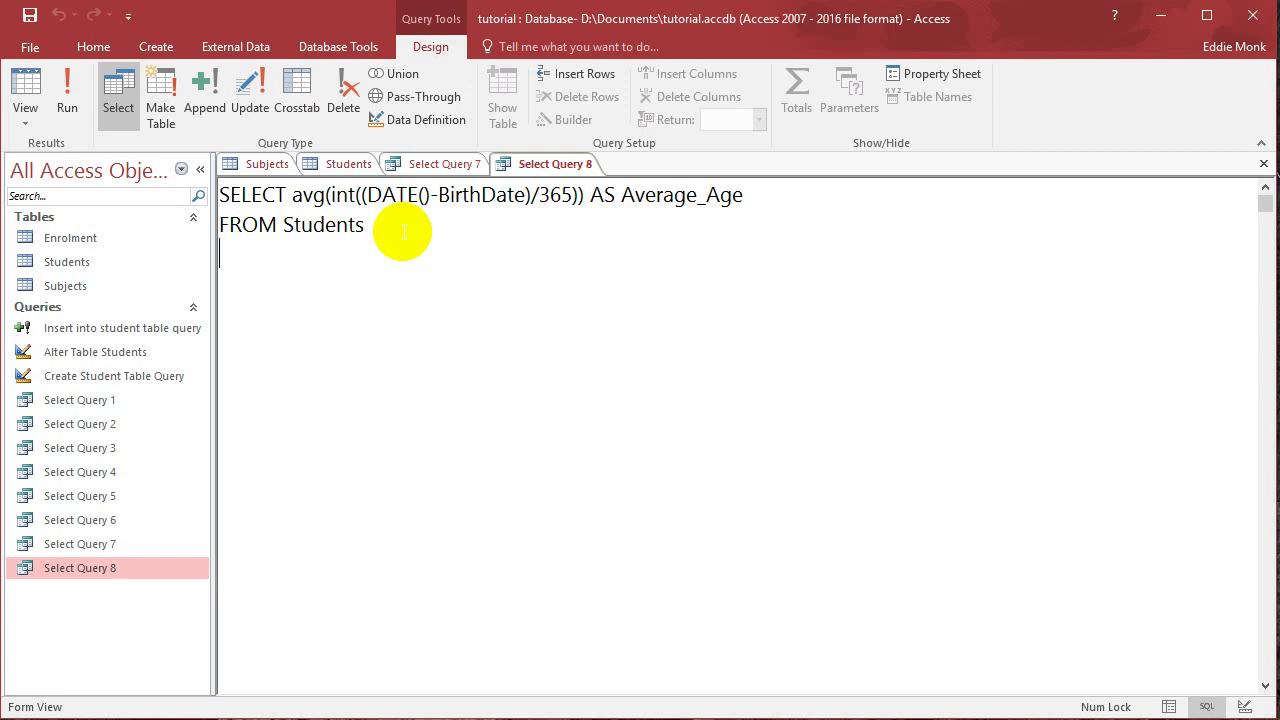
type("Group By Gend")
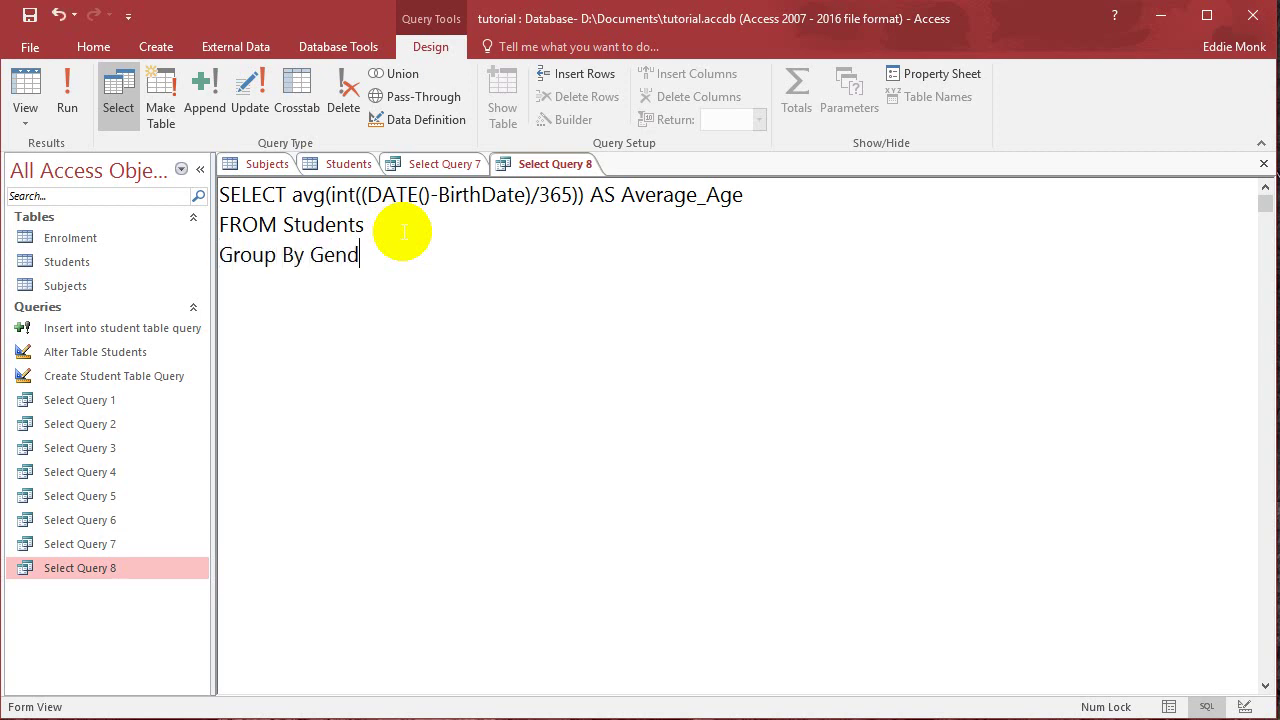
type("er")
type("Gender")
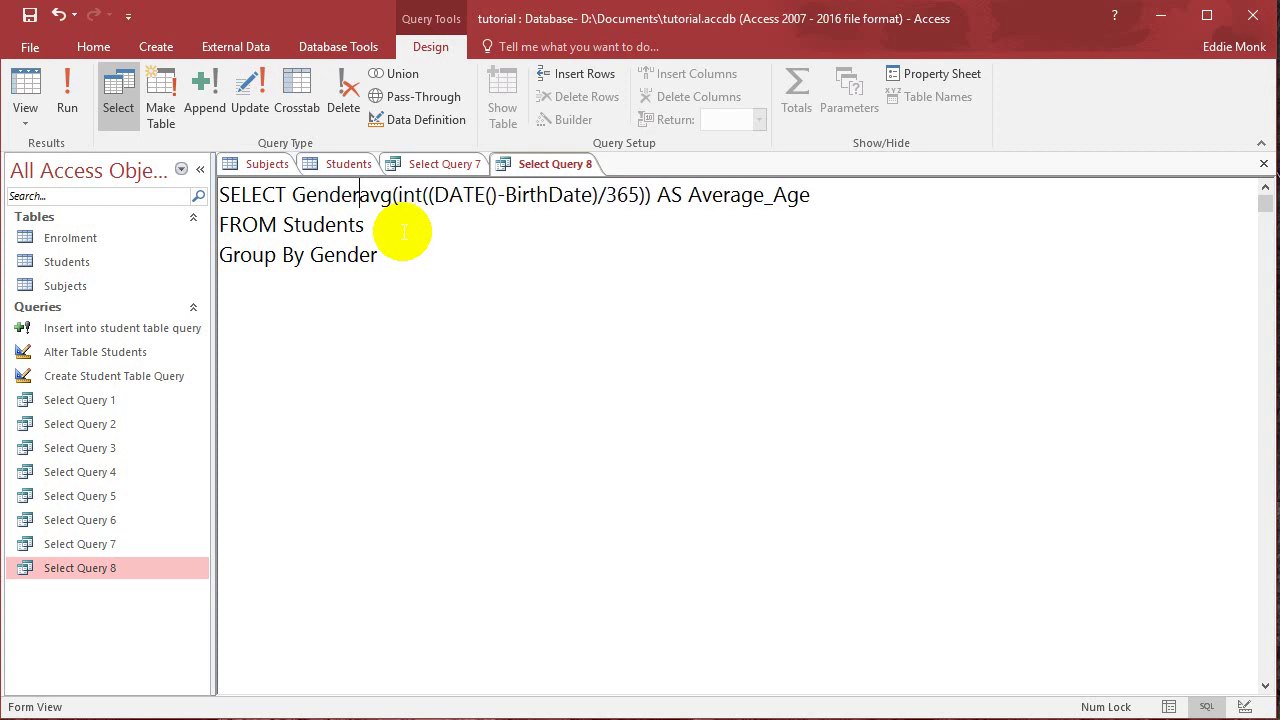
type(",")
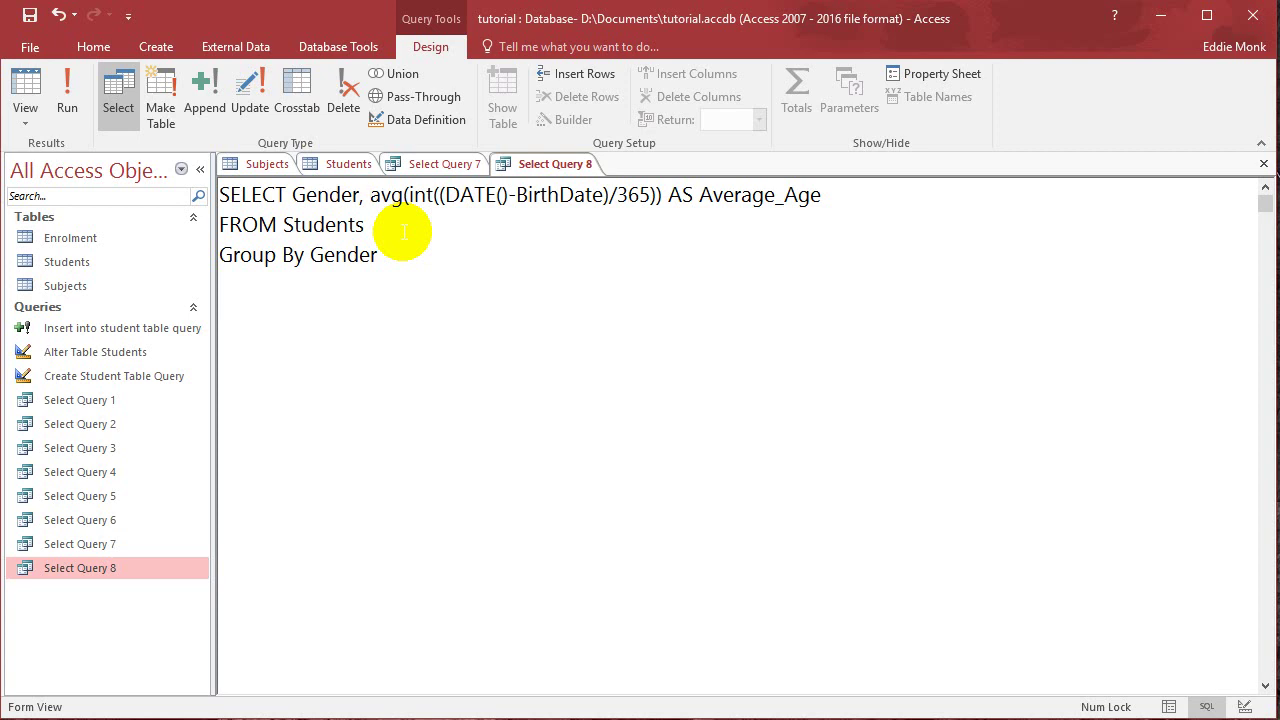
left_click(68, 97)
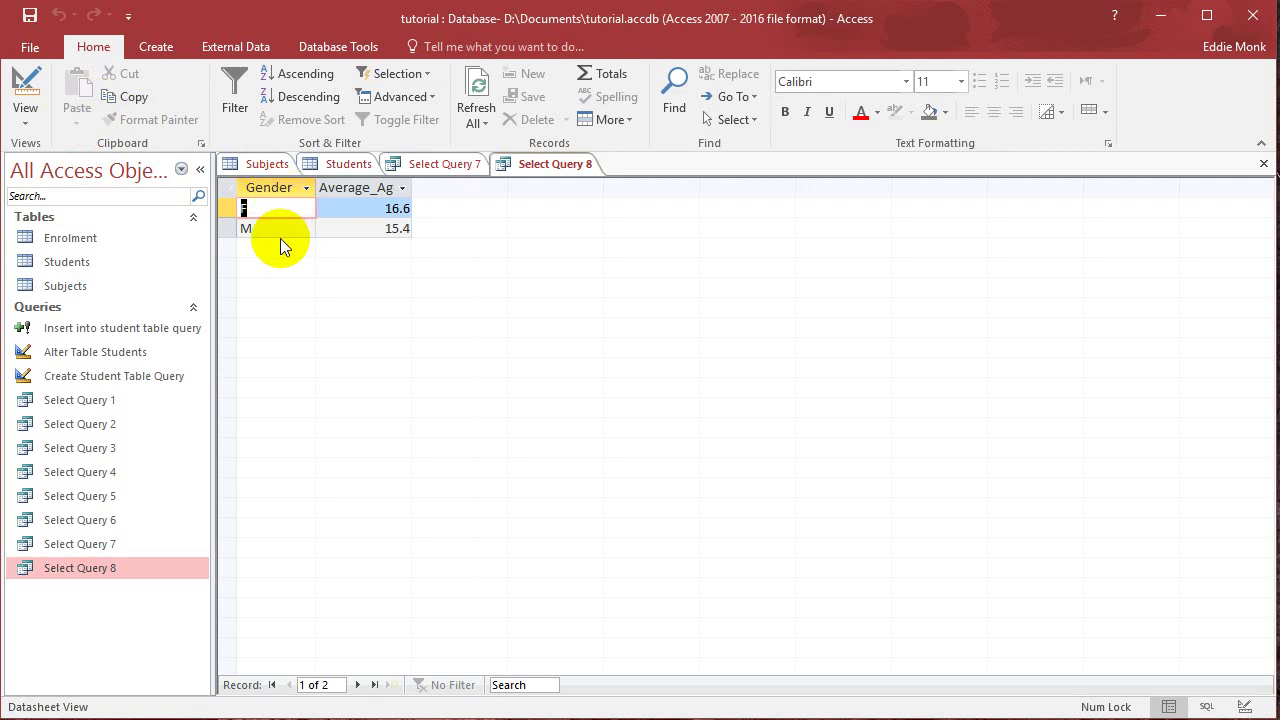
left_click(280, 229)
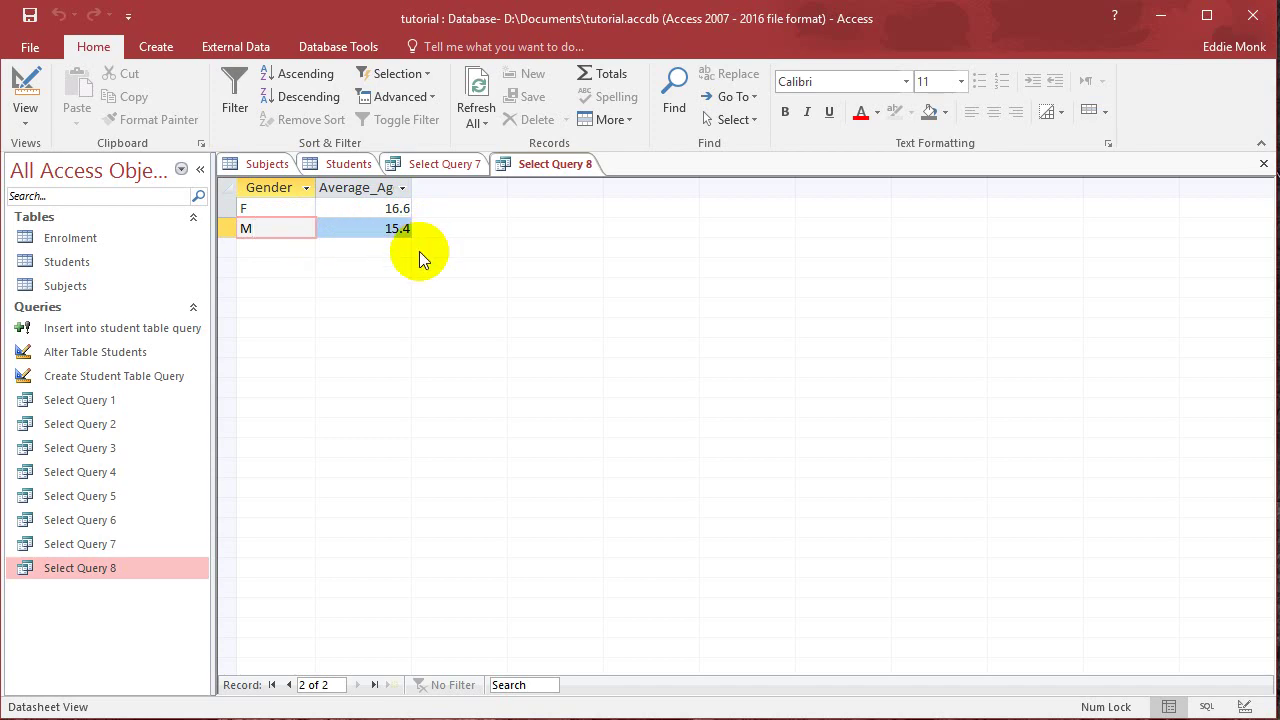
left_click(27, 118)
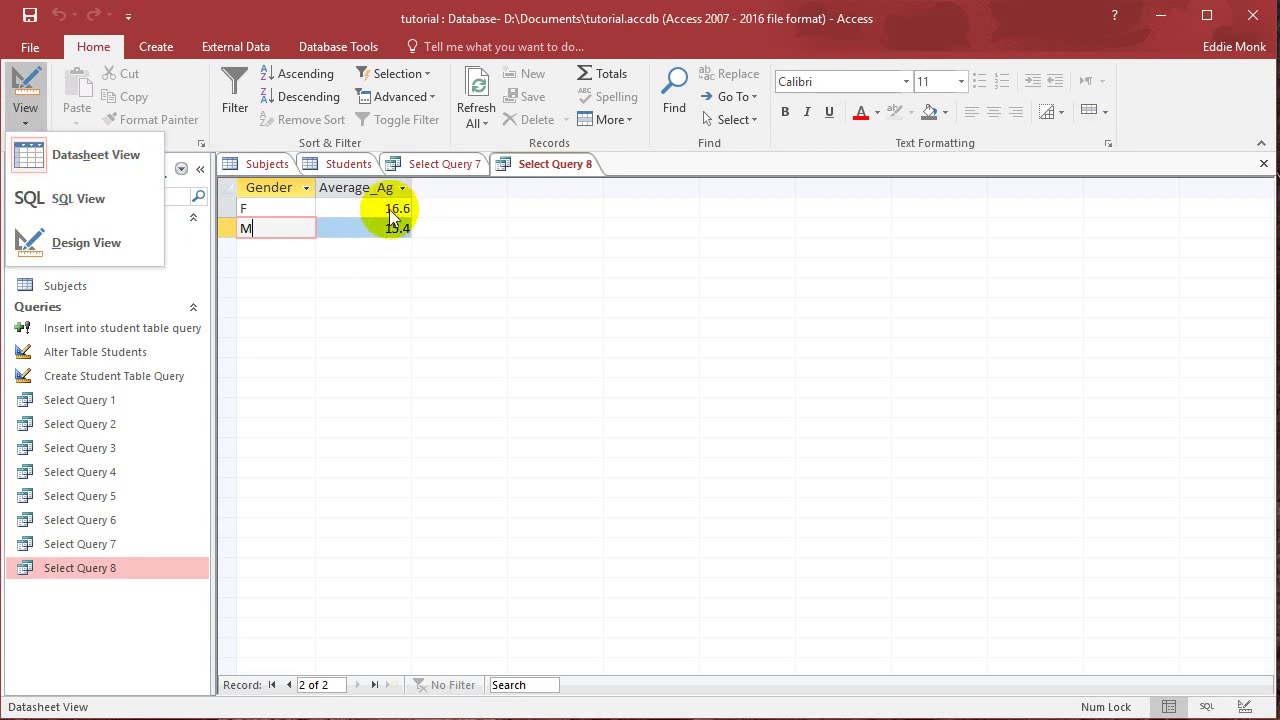
left_click(85, 214)
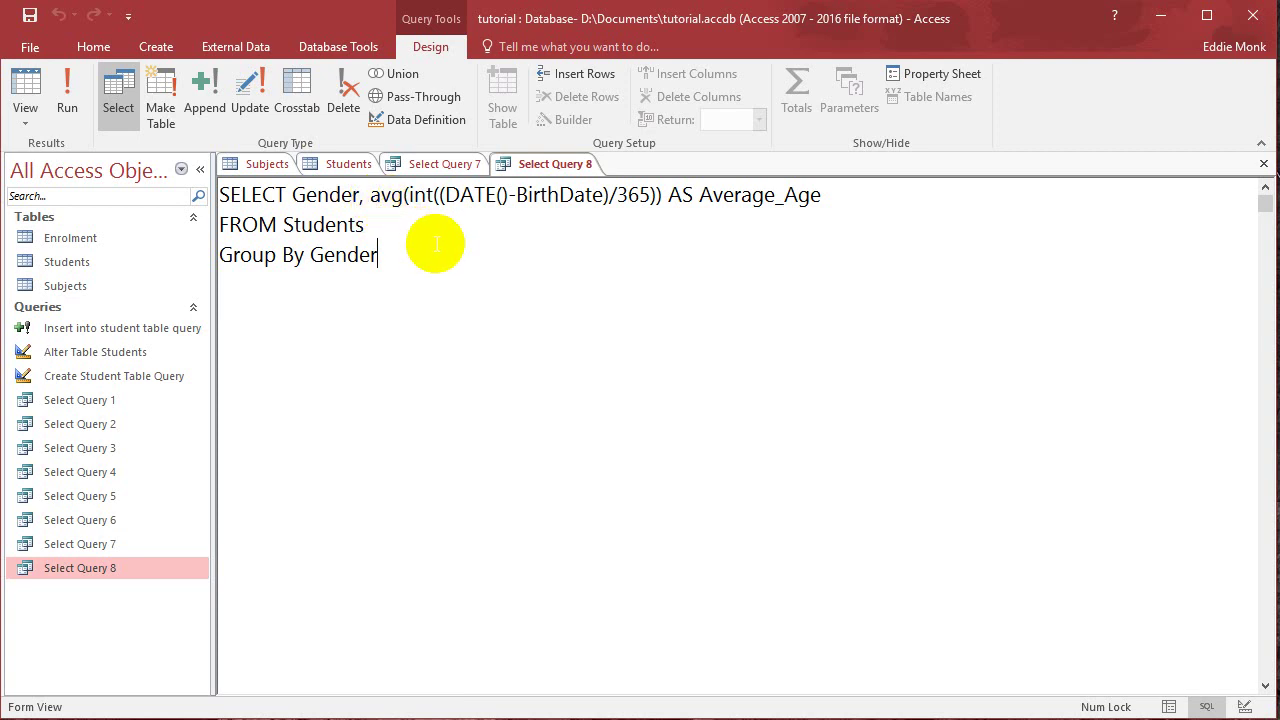
Replace avg with max in Select Query 8 and run it.
double_click(386, 195)
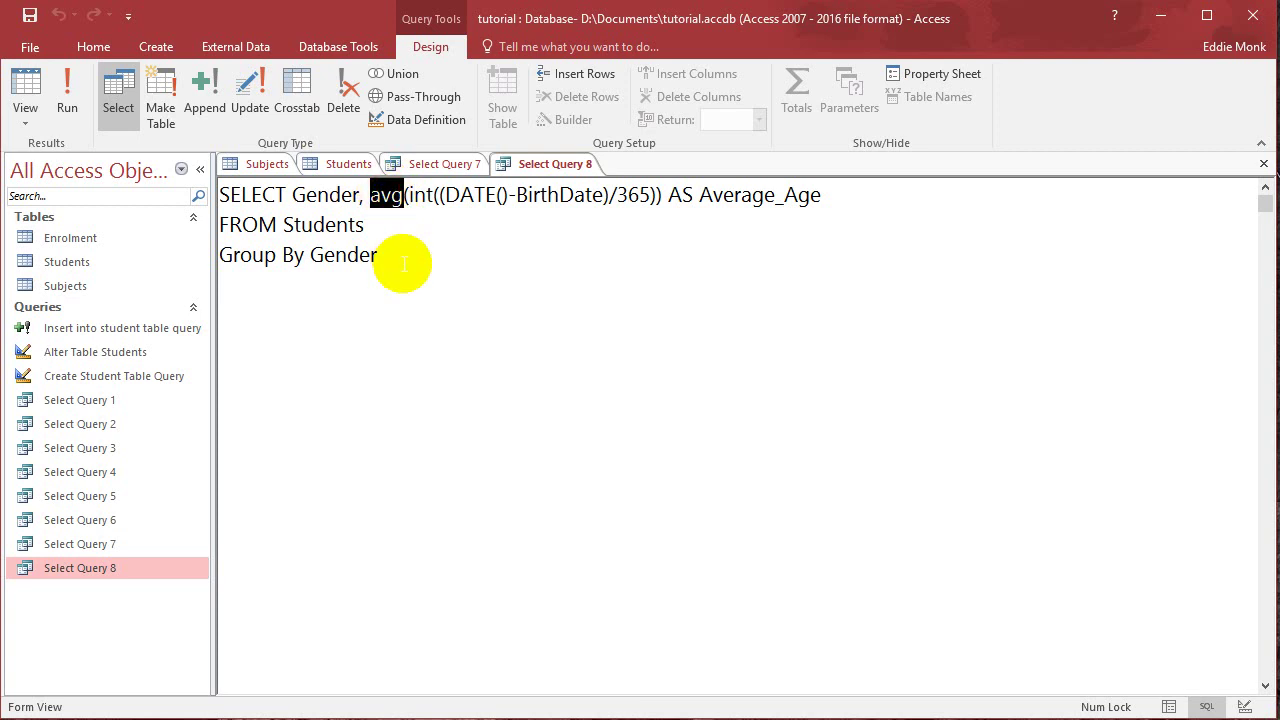
type("max")
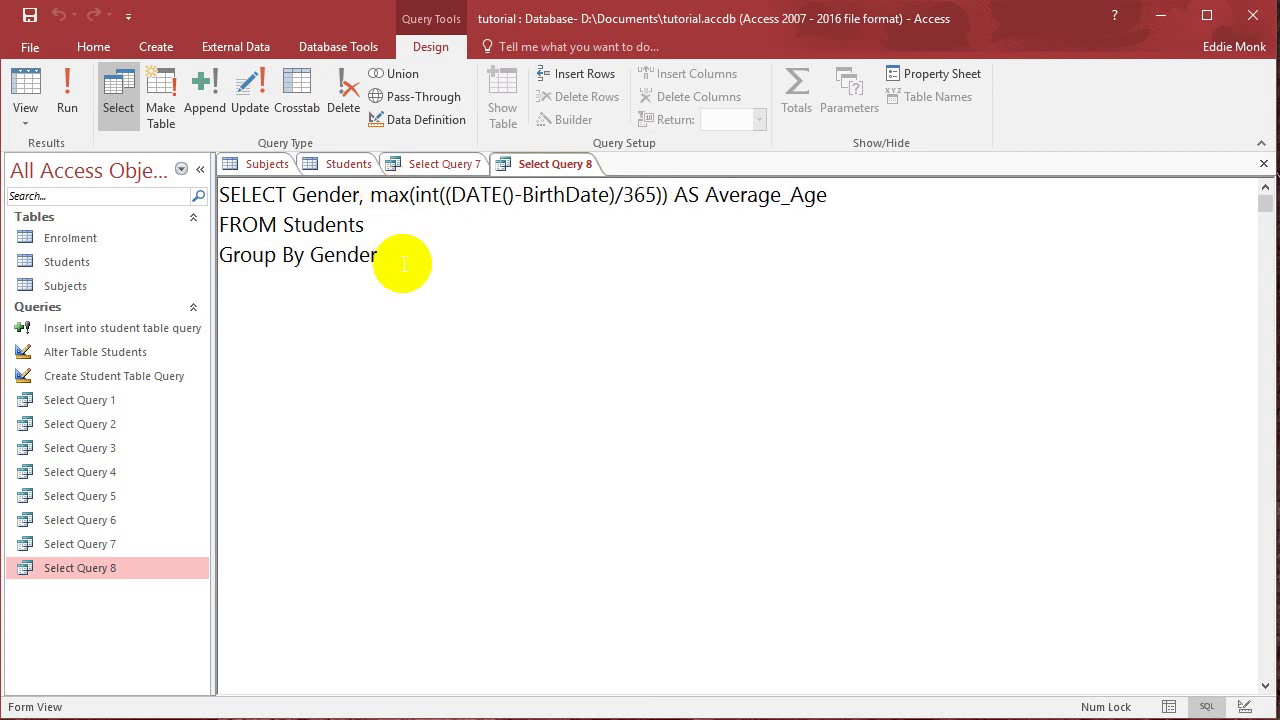
left_click(66, 98)
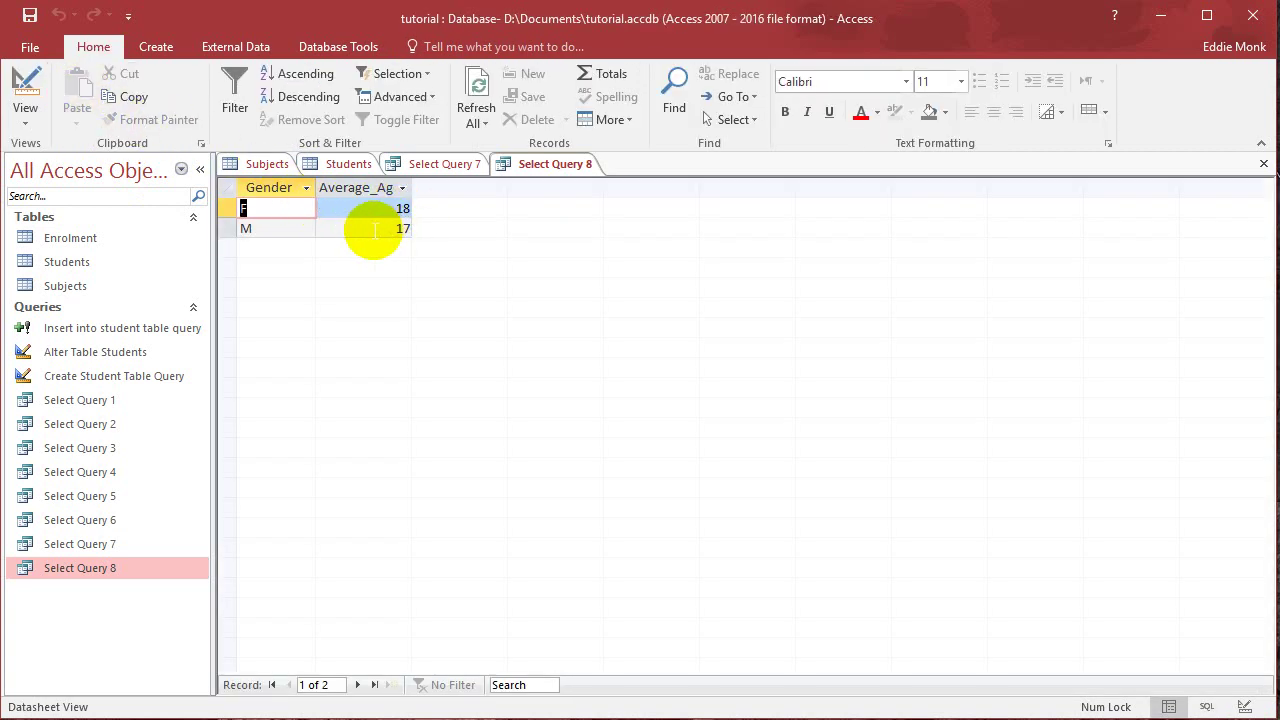
Check each student's gender in the Students table.
left_click(350, 165)
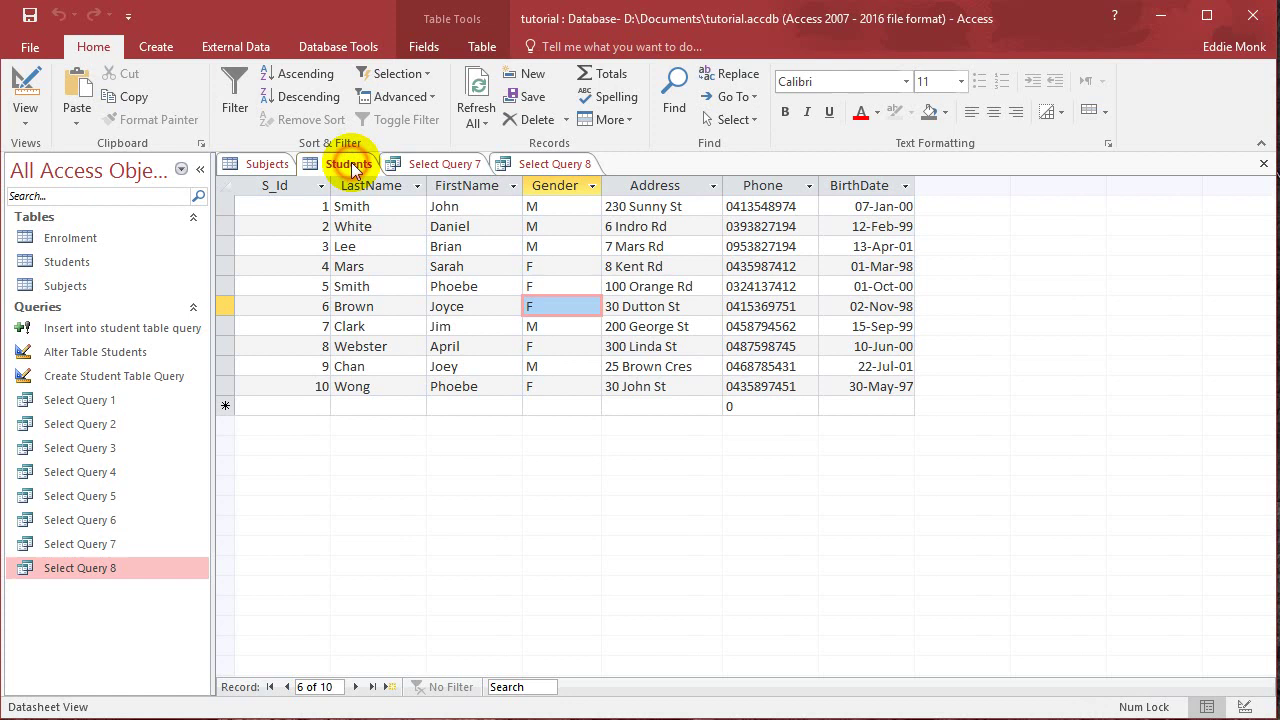
left_click(537, 228)
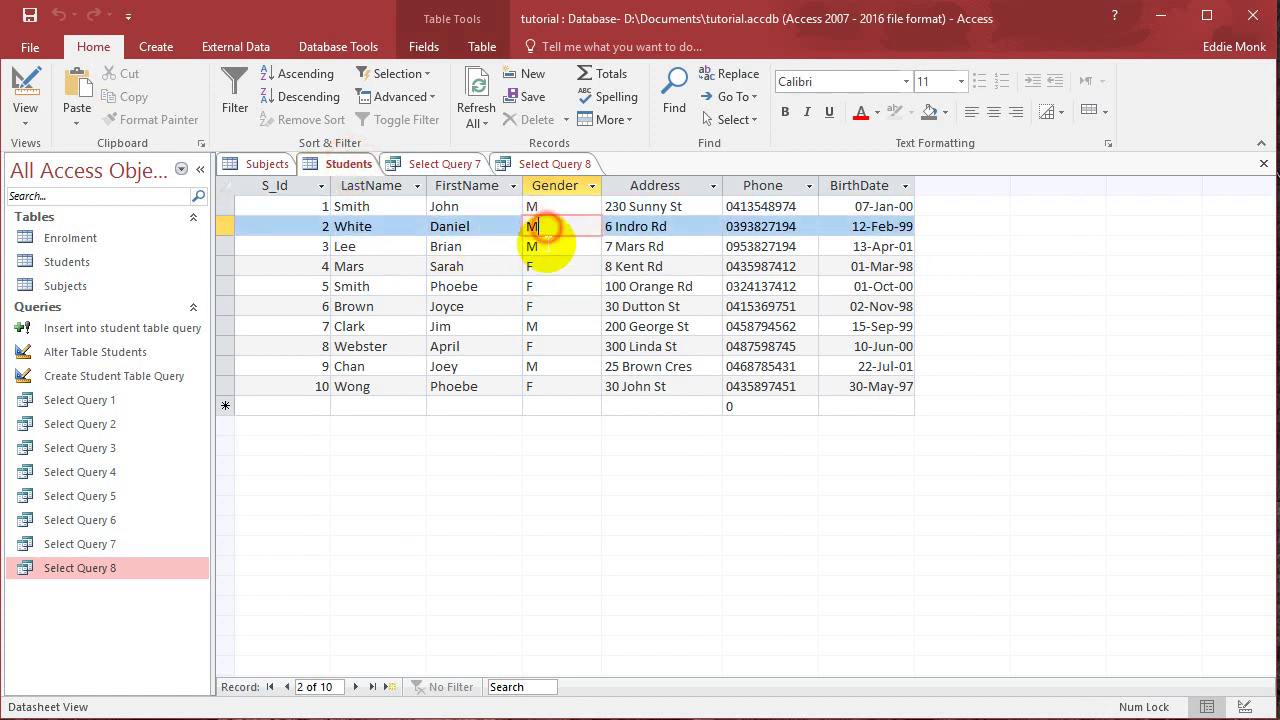
left_click(532, 326)
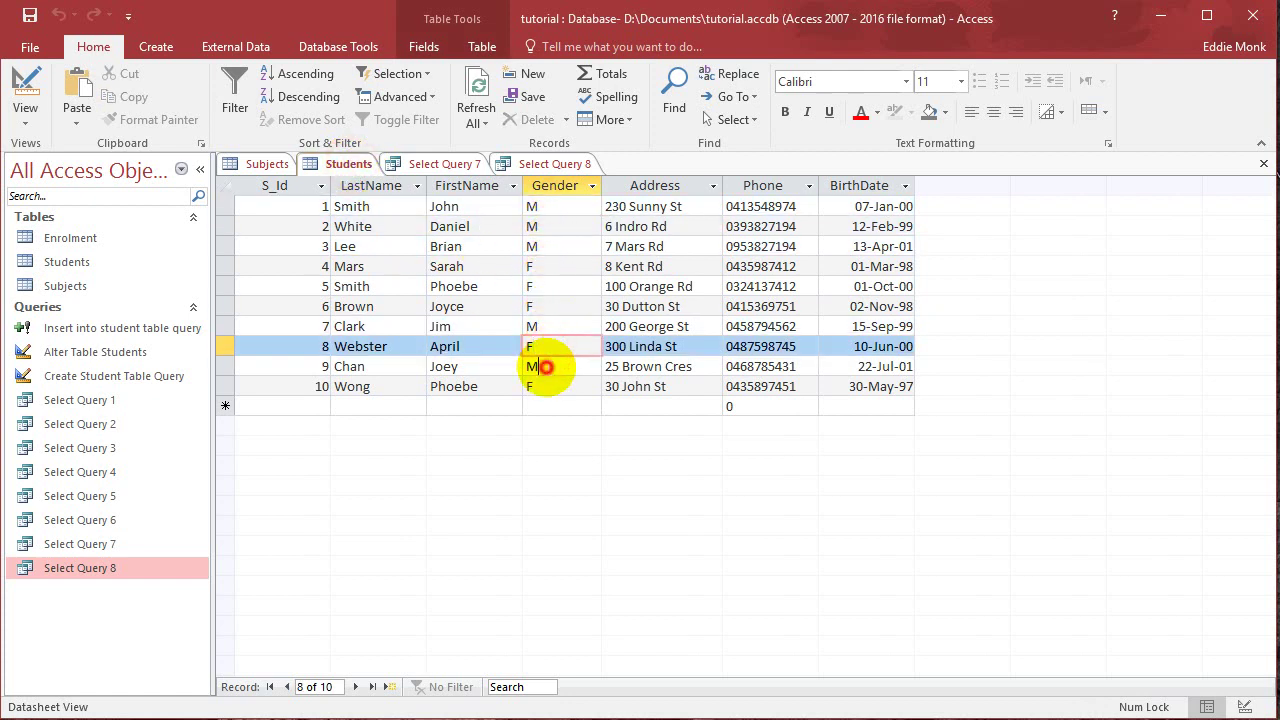
left_click(545, 367)
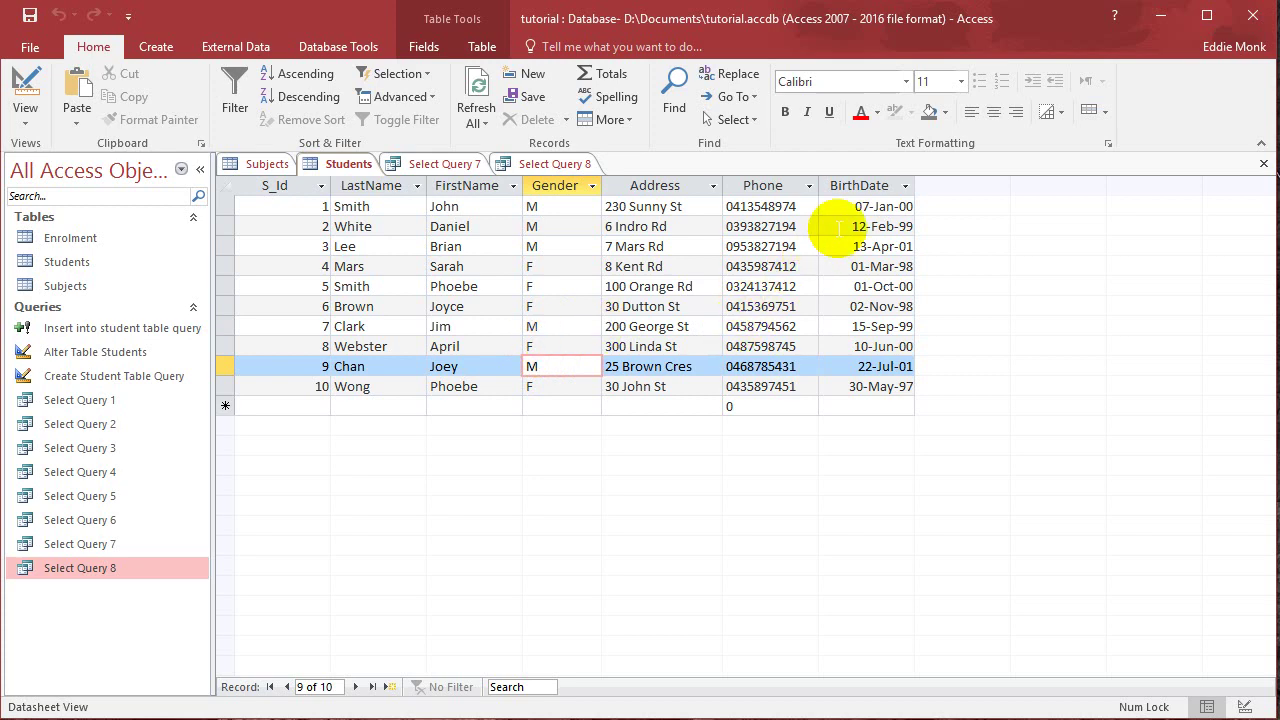
Compare individual ages in Select Query 7, then return to Select Query 8's results (F 18, M 17).
left_click(459, 165)
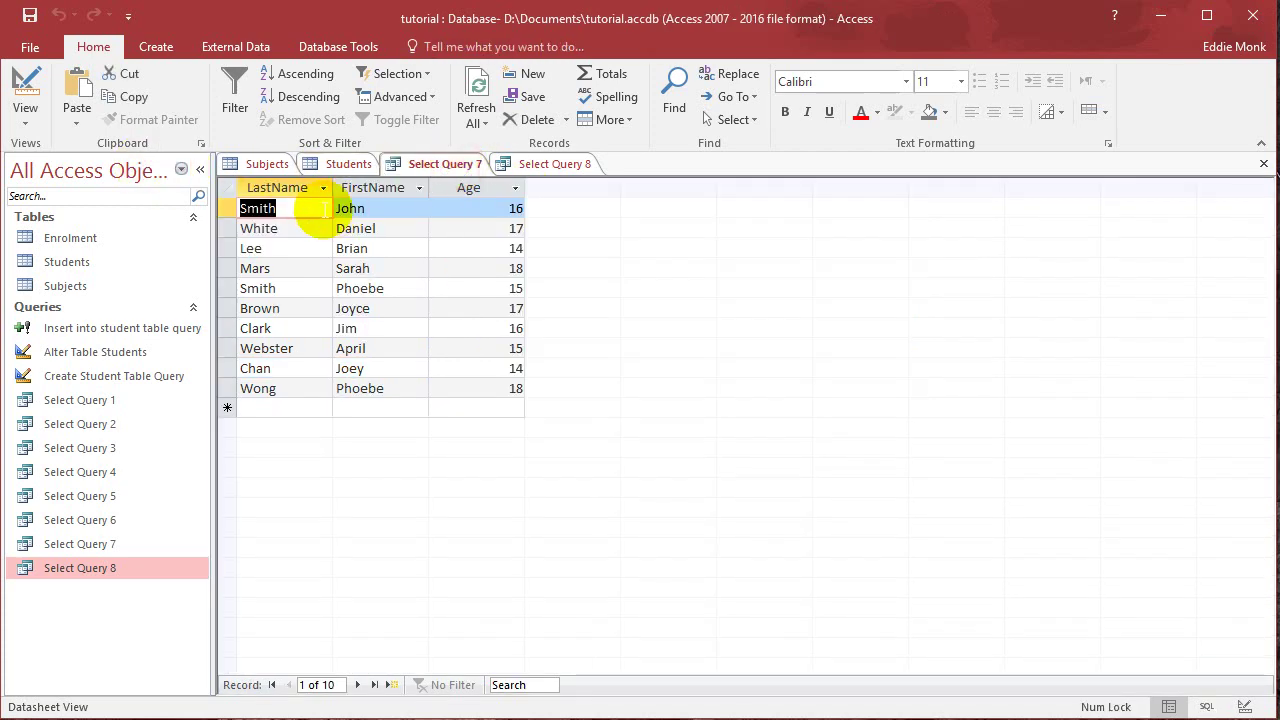
left_click(377, 208)
left_click(376, 228)
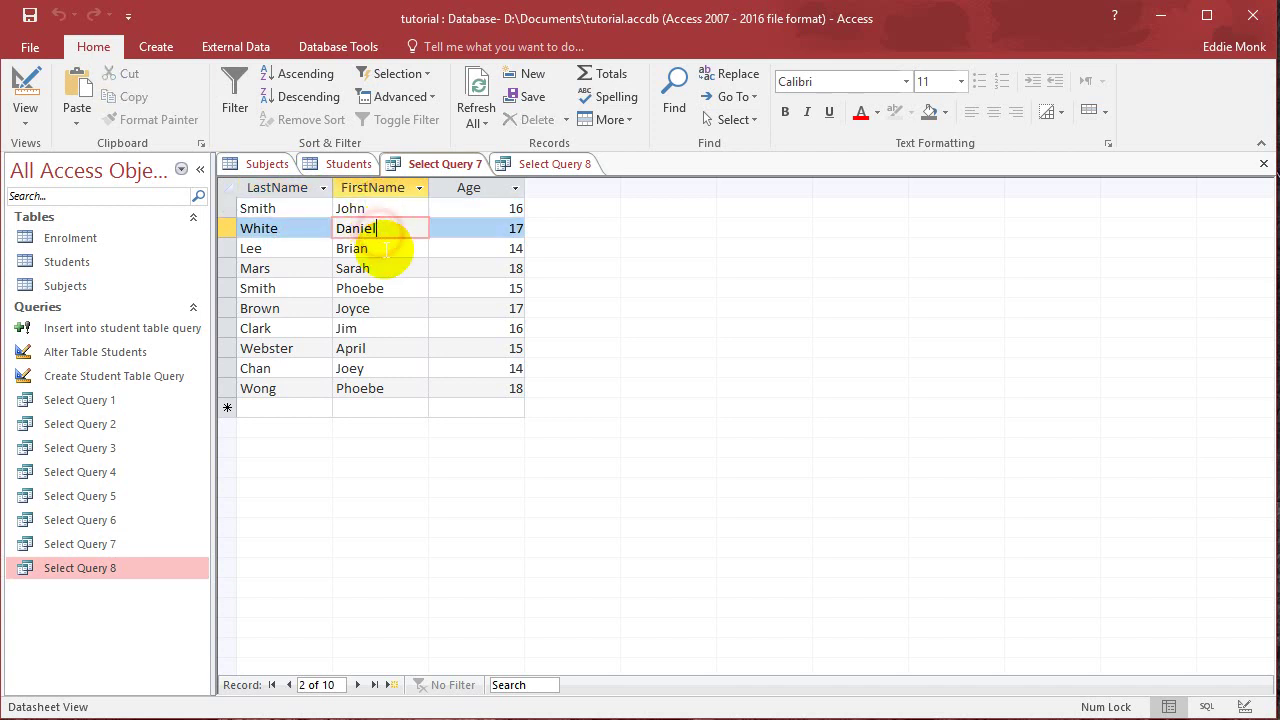
left_click(385, 328)
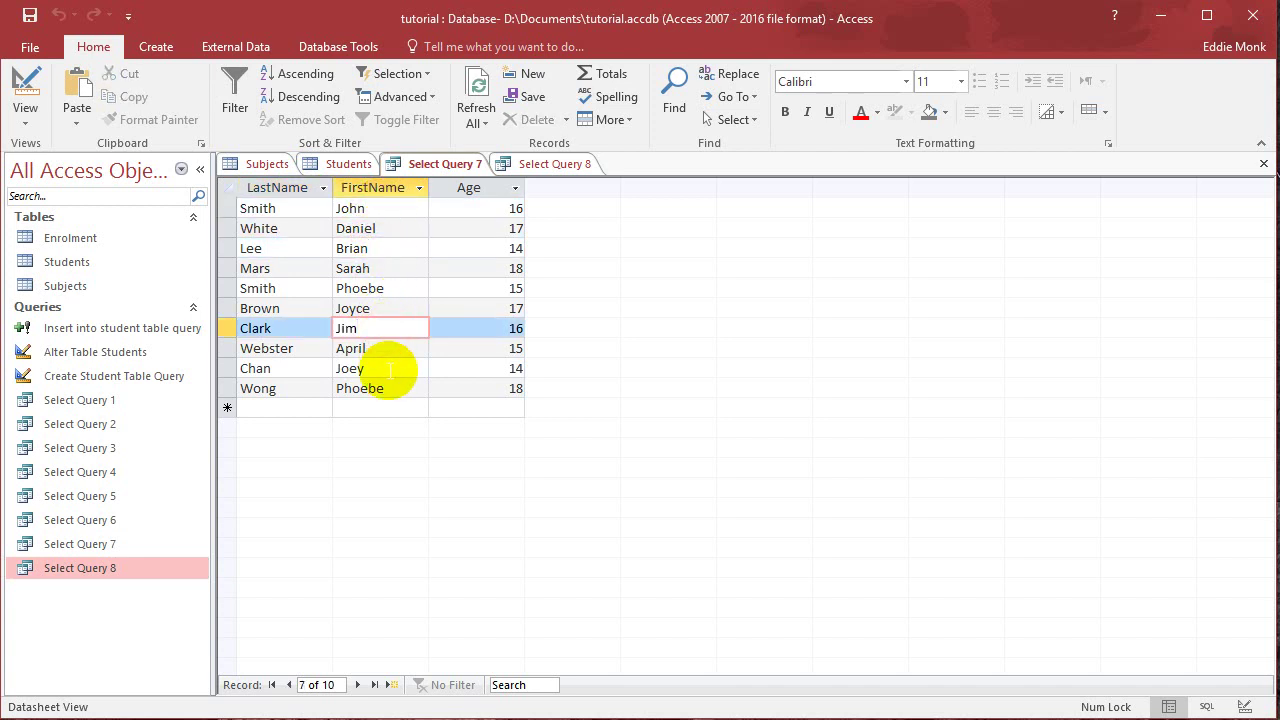
left_click(388, 369)
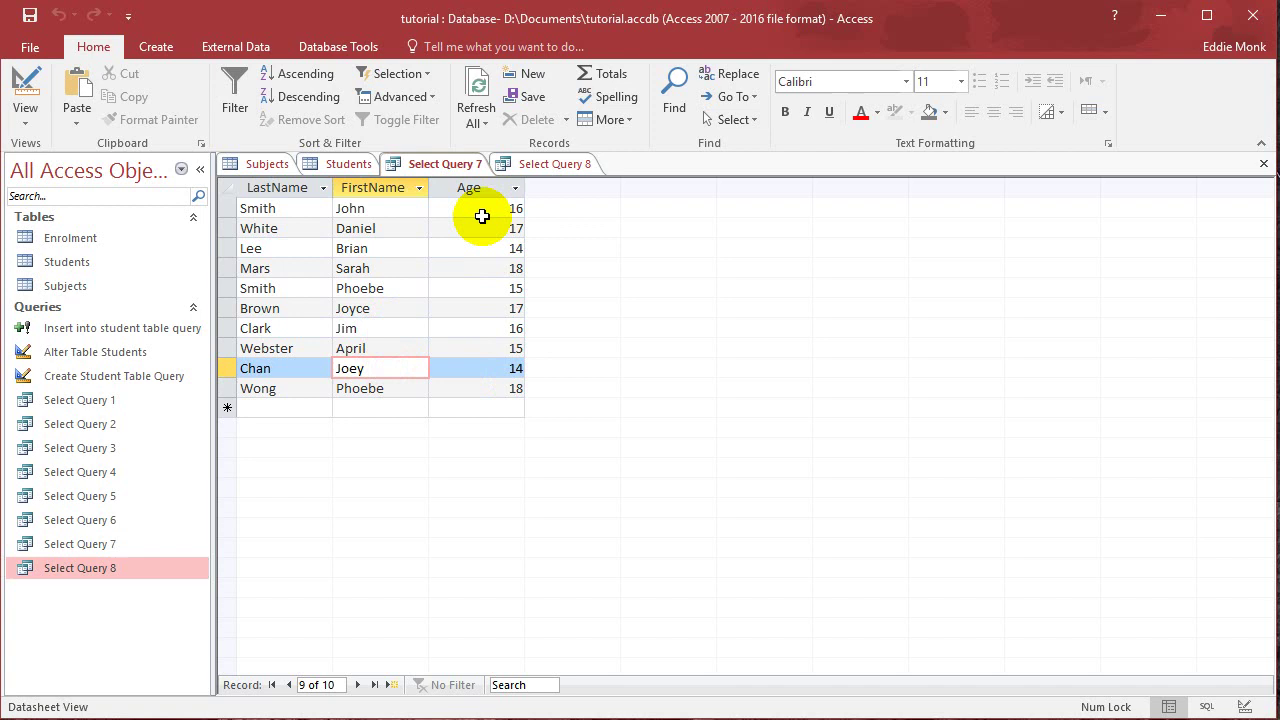
left_click(530, 164)
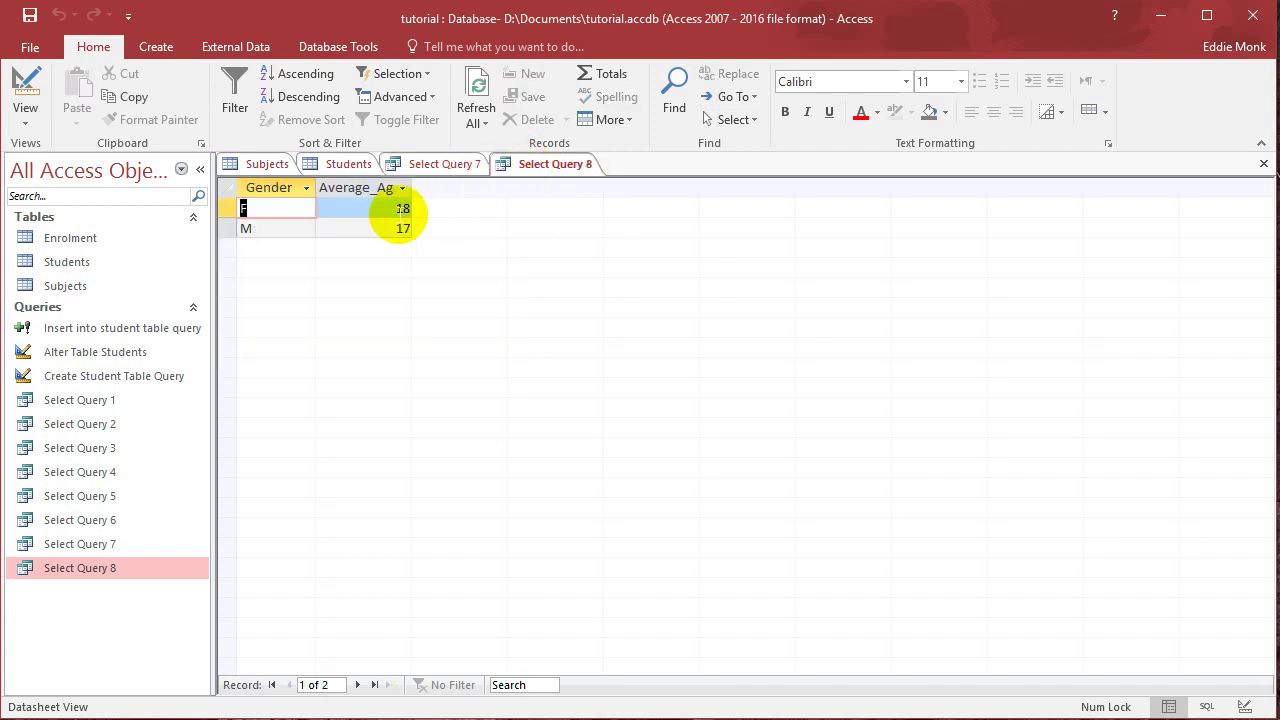
Change max to min in the SQL, run it (F 15, M 14), then return to SQL view.
left_click(31, 119)
left_click(57, 194)
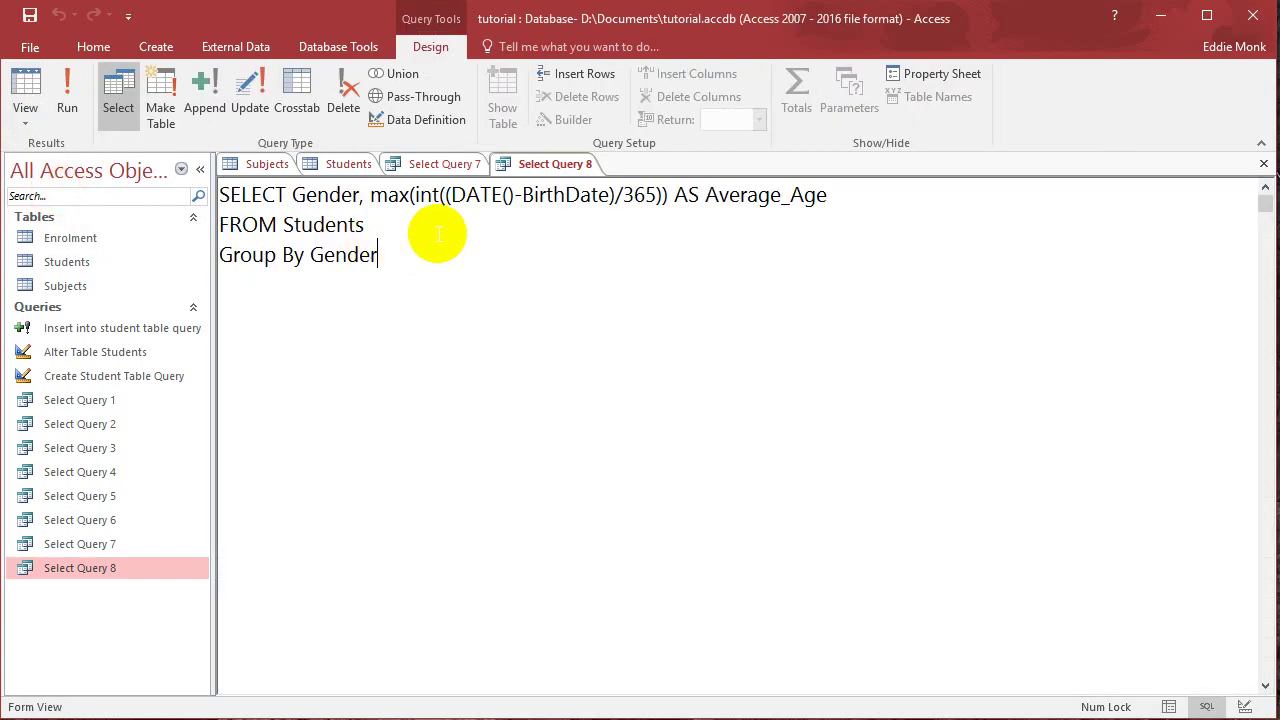
double_click(389, 195)
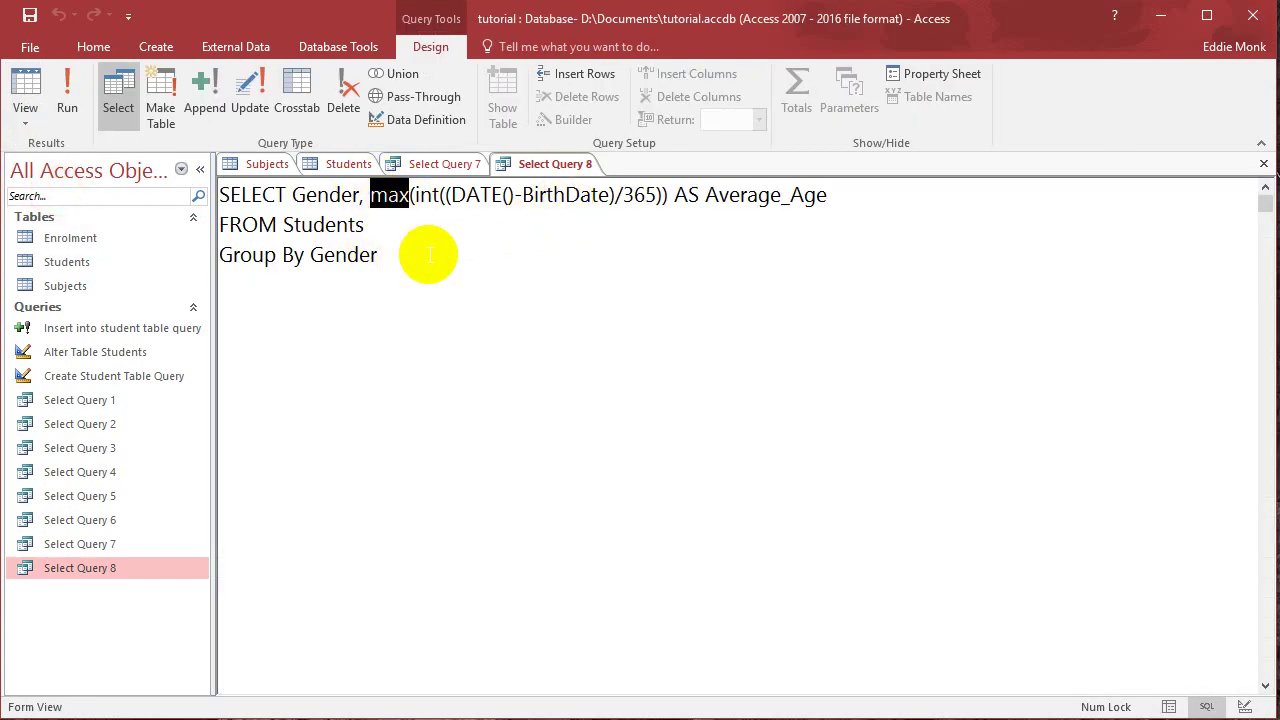
type("min")
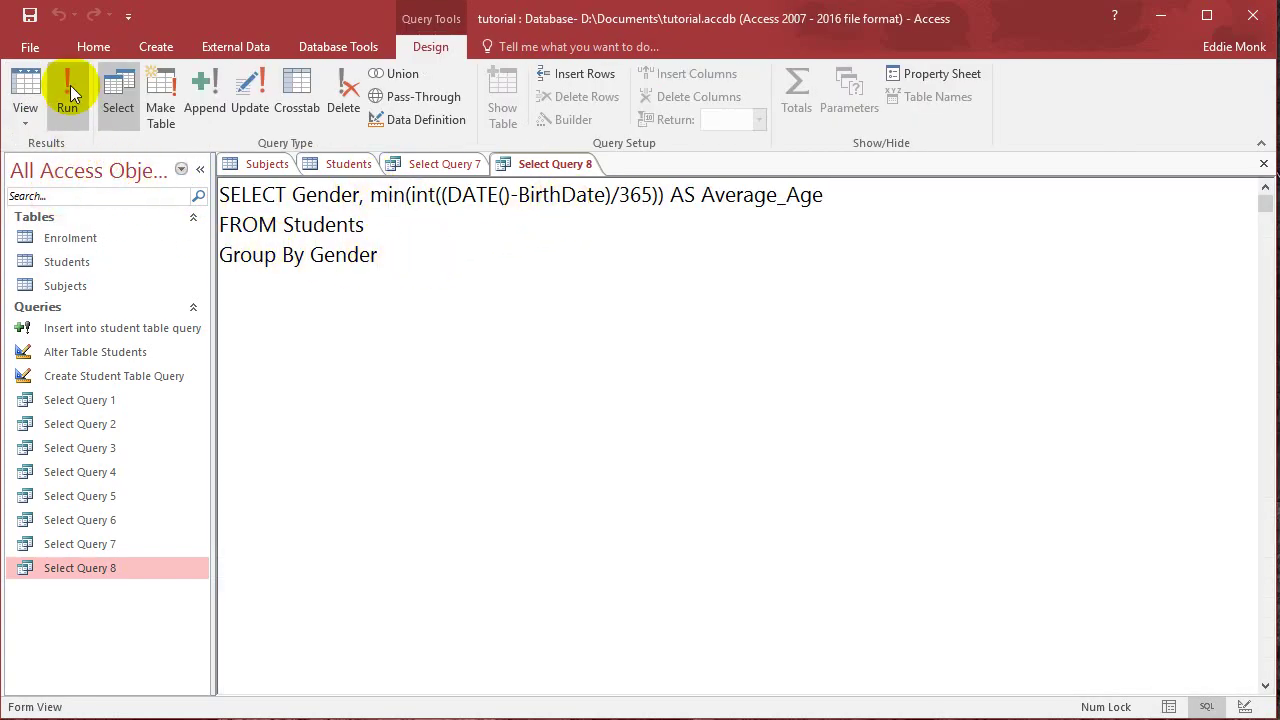
left_click(66, 92)
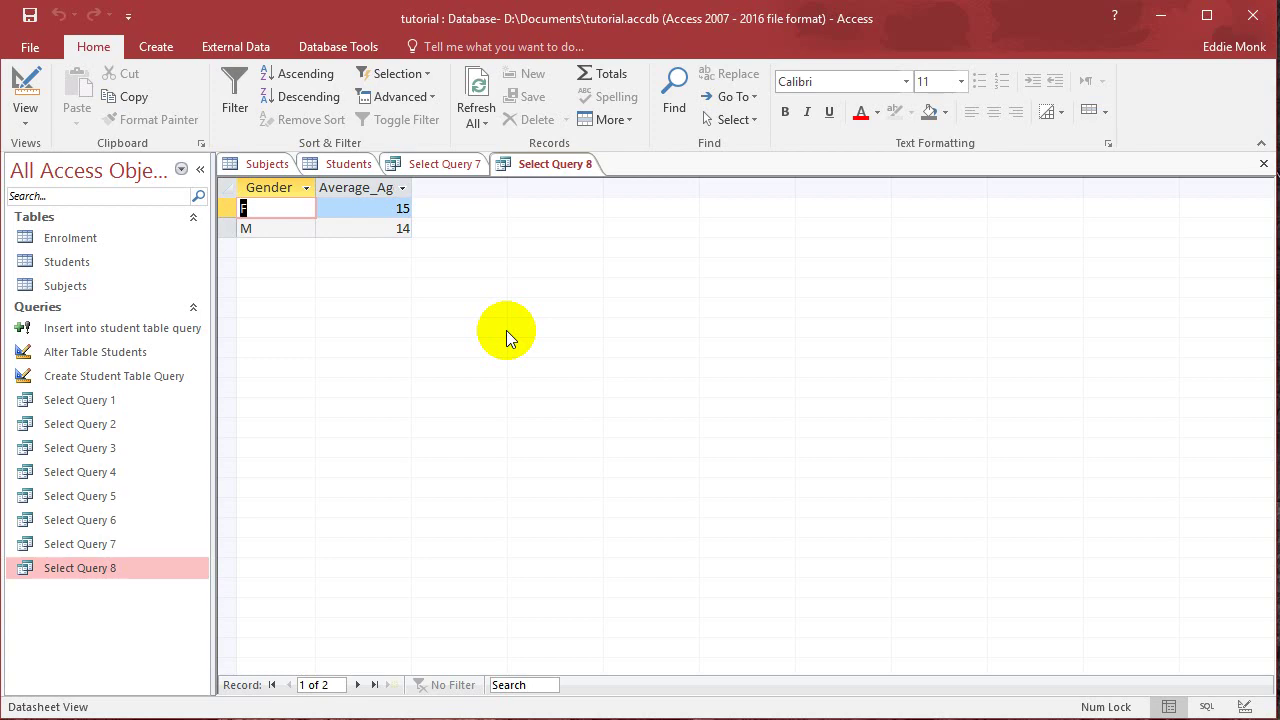
left_click(1207, 706)
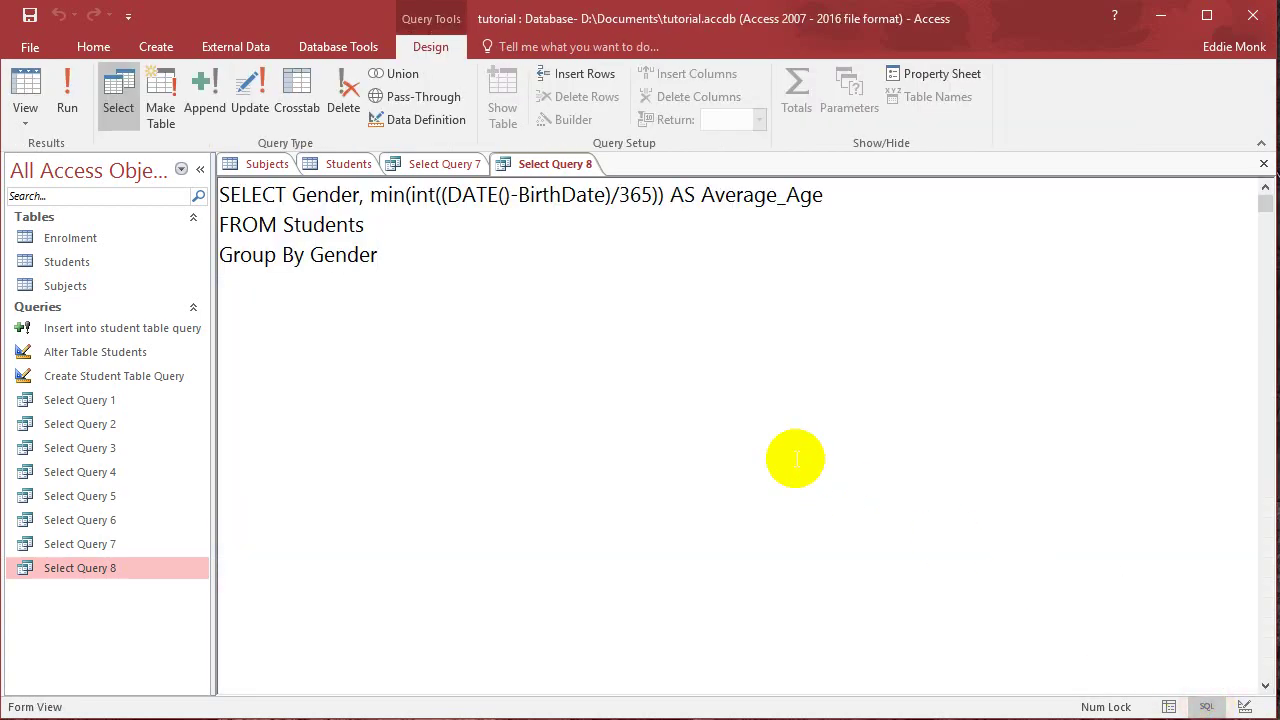